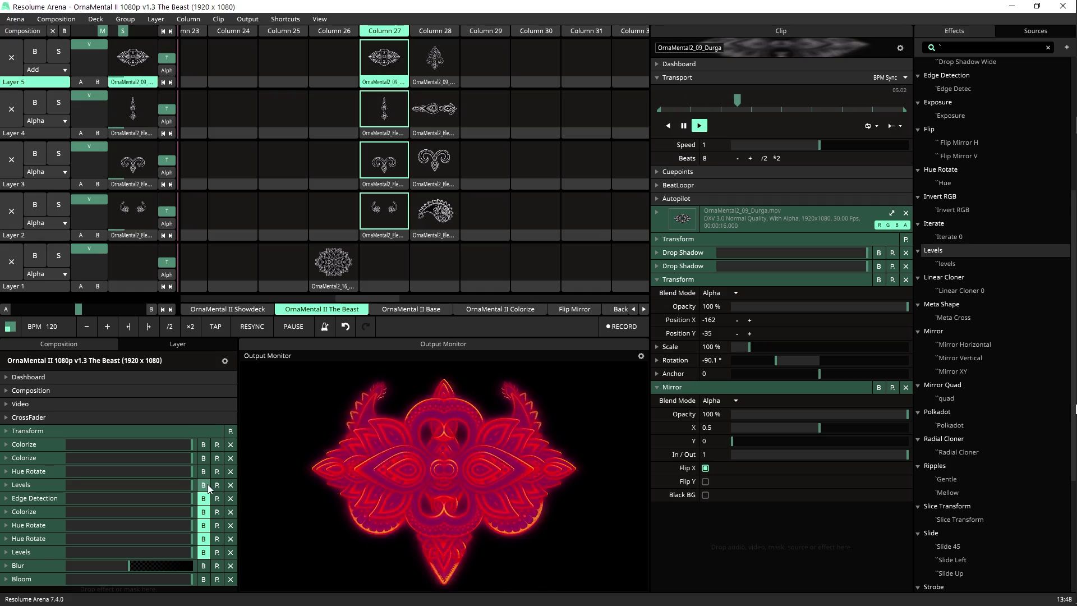
# Bypass the lower Levels, Edge Detection and both Hue Rotate composition effects for purple-teal tones.
pyautogui.click(203, 551)
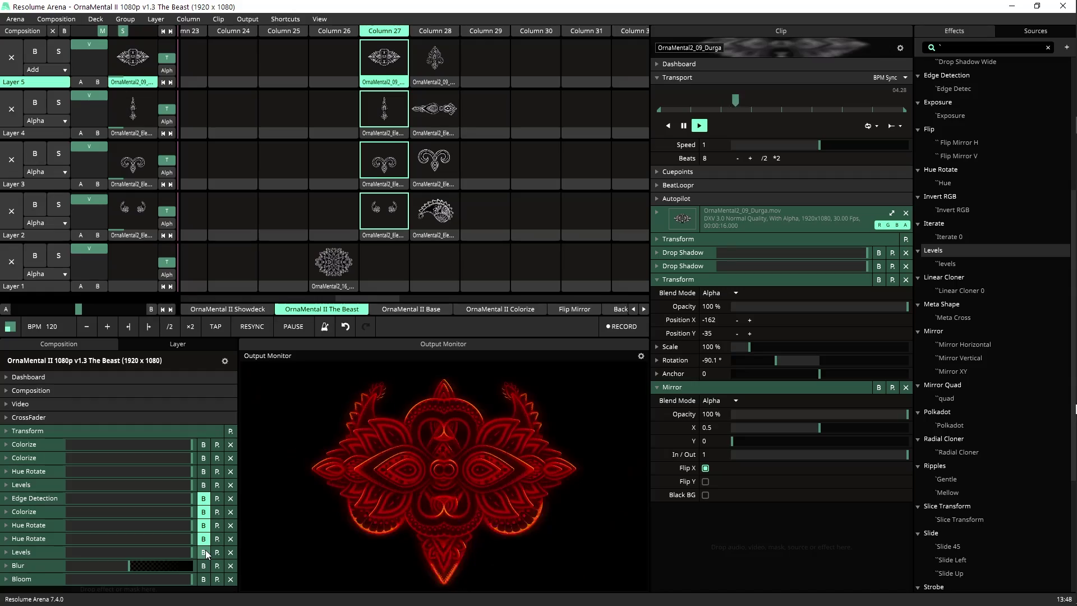
pyautogui.click(203, 498)
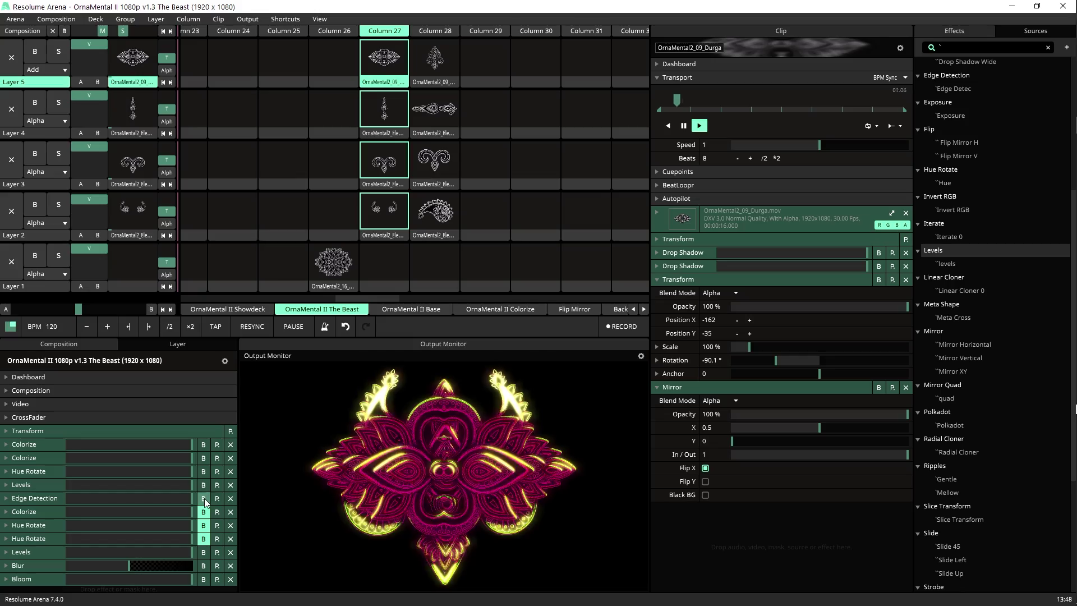
pyautogui.click(204, 539)
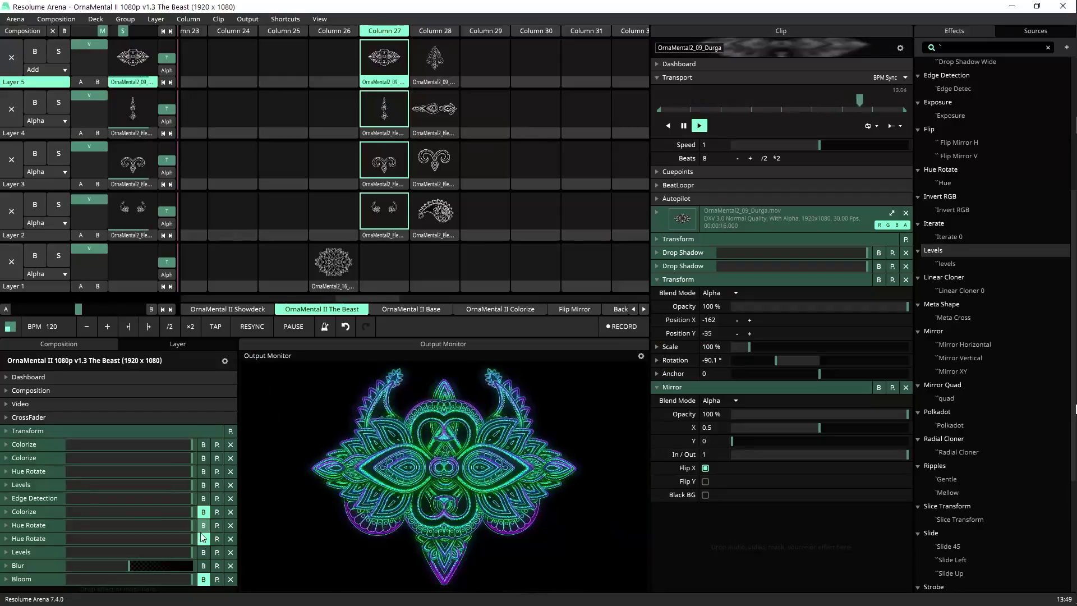
pyautogui.click(203, 536)
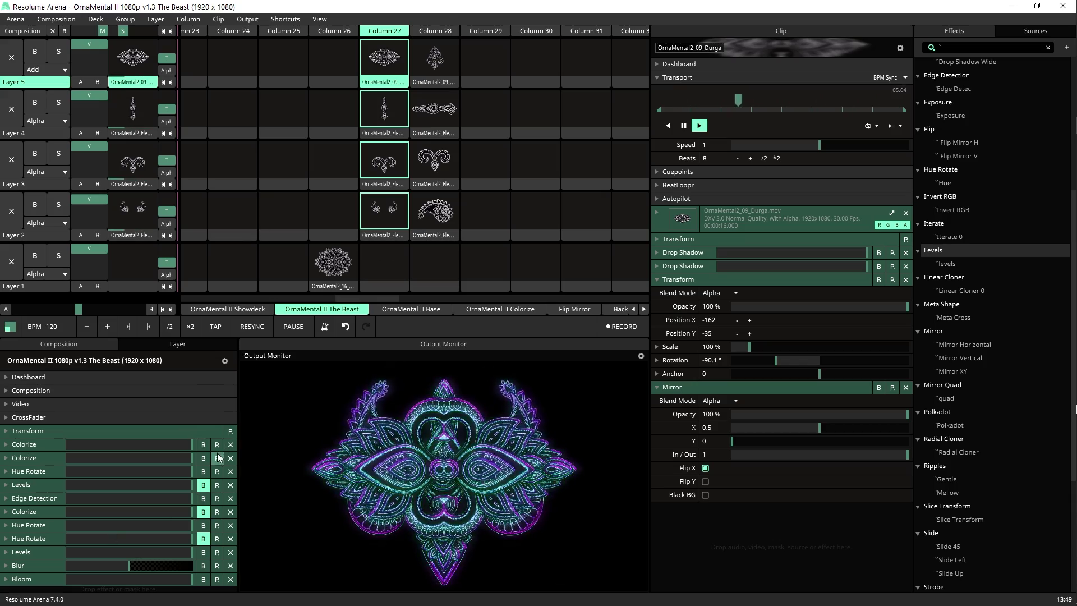
# Bypass both Levels, Blur, Bloom, Hue Rotate and both Colorize composition effects.
pyautogui.click(203, 578)
pyautogui.click(203, 565)
pyautogui.click(204, 554)
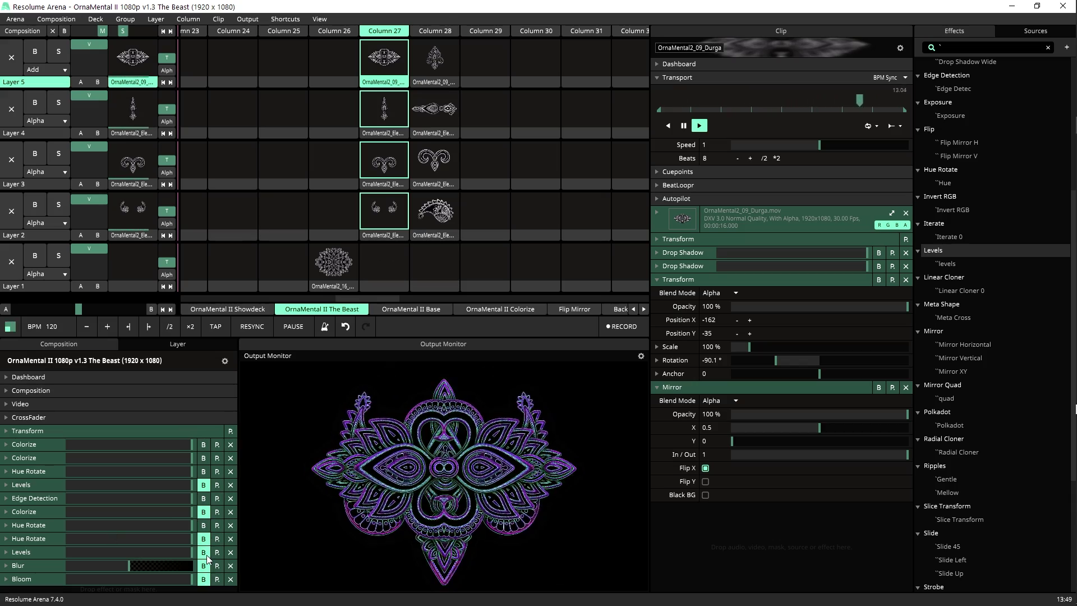
pyautogui.click(203, 484)
pyautogui.click(203, 471)
pyautogui.click(203, 457)
pyautogui.click(203, 444)
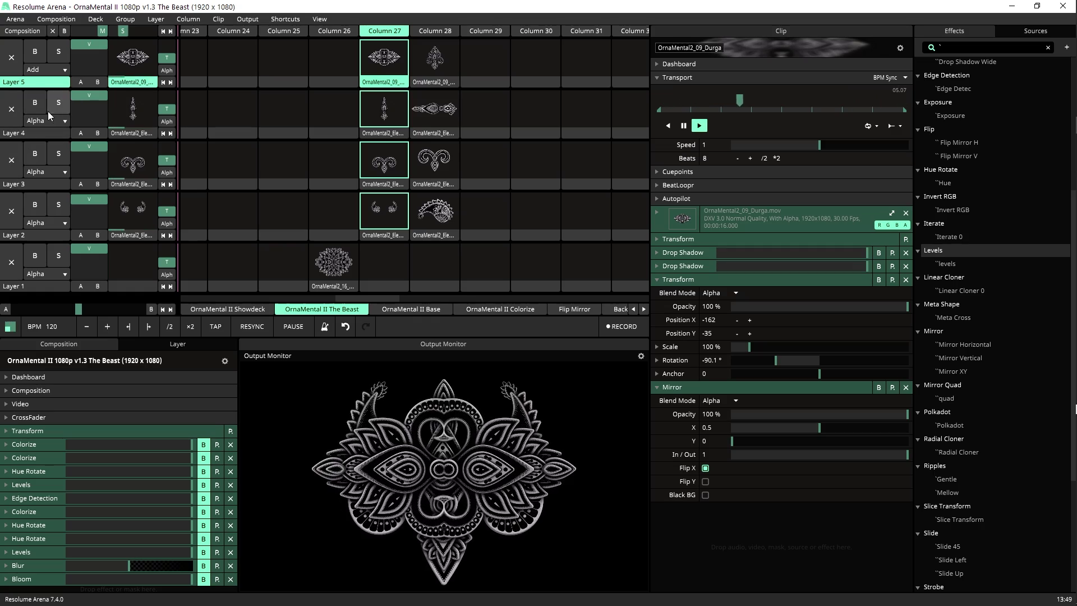
# Show Layer 5's properties in the Layer panel, after briefly checking Layer 4.
pyautogui.click(32, 83)
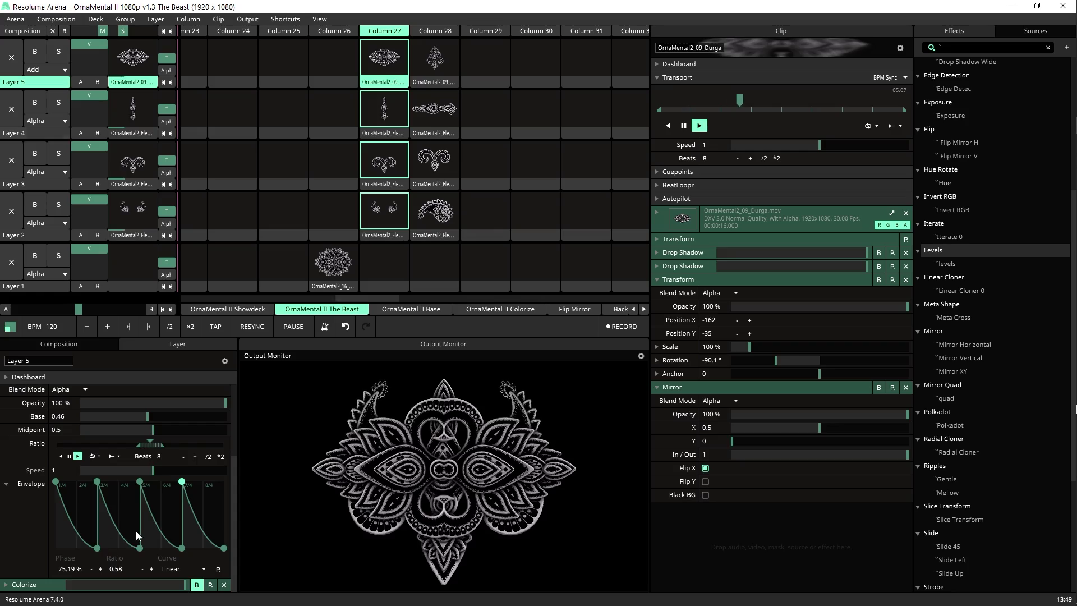
pyautogui.click(36, 135)
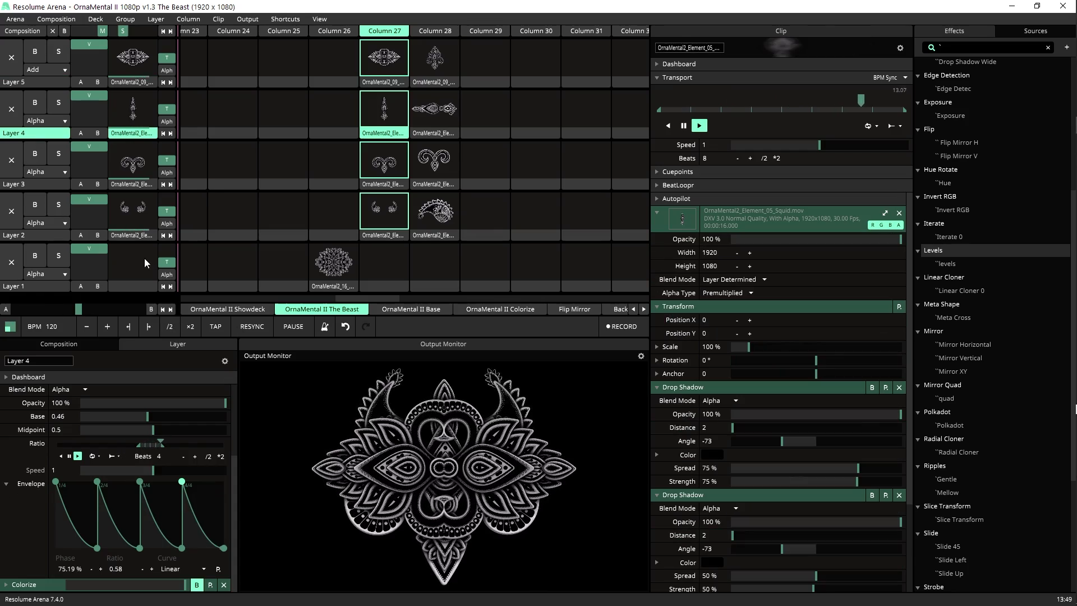
pyautogui.click(26, 84)
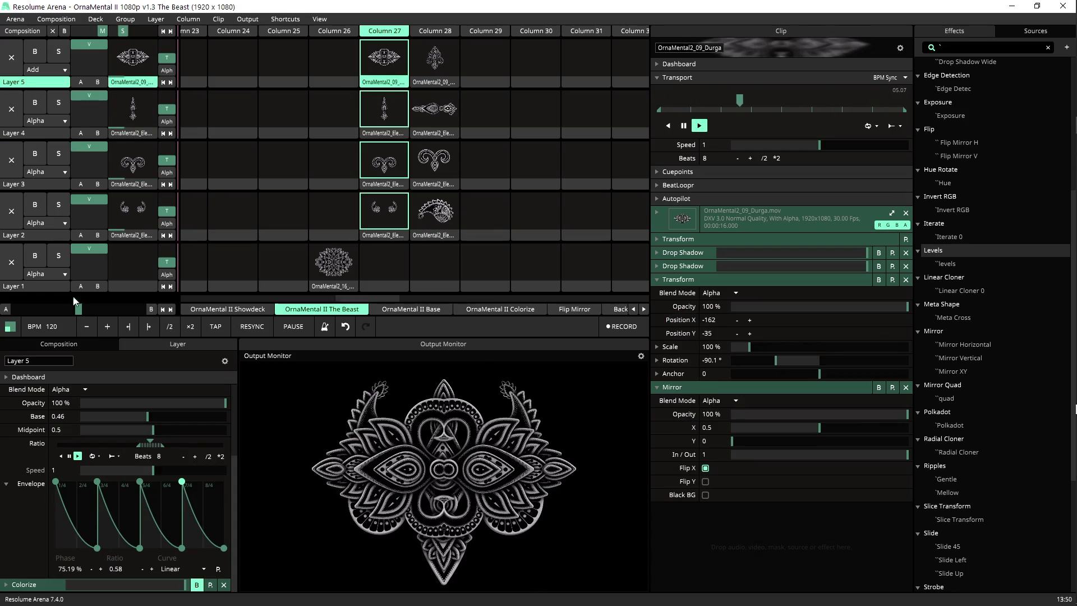
pyautogui.scroll(2, 176, 436)
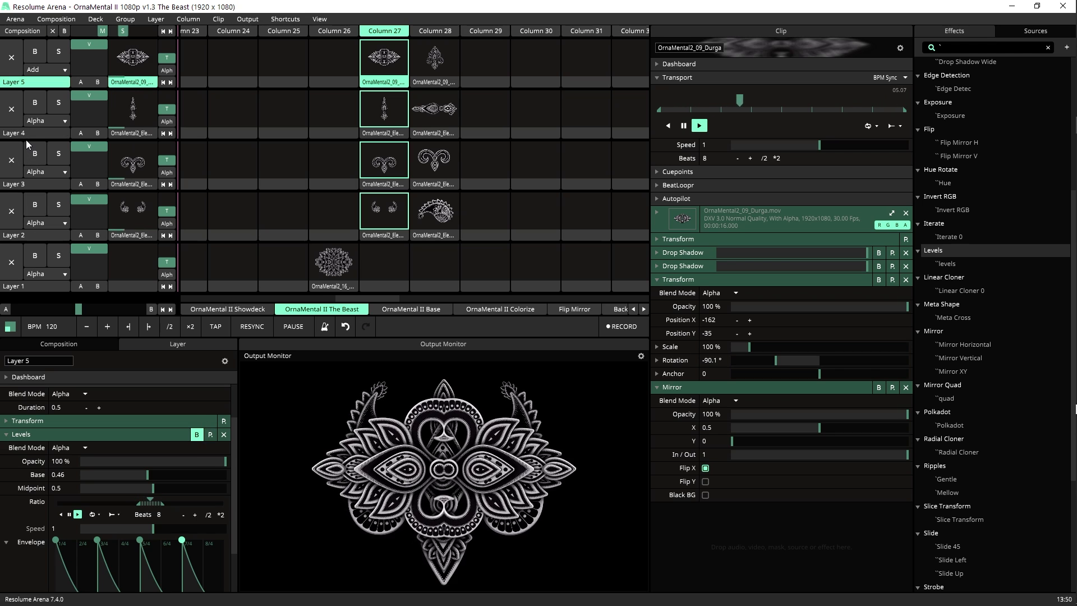
# Clear all layers, launch Layer 5's Column 28 clip and copy it into Column 29.
pyautogui.click(52, 31)
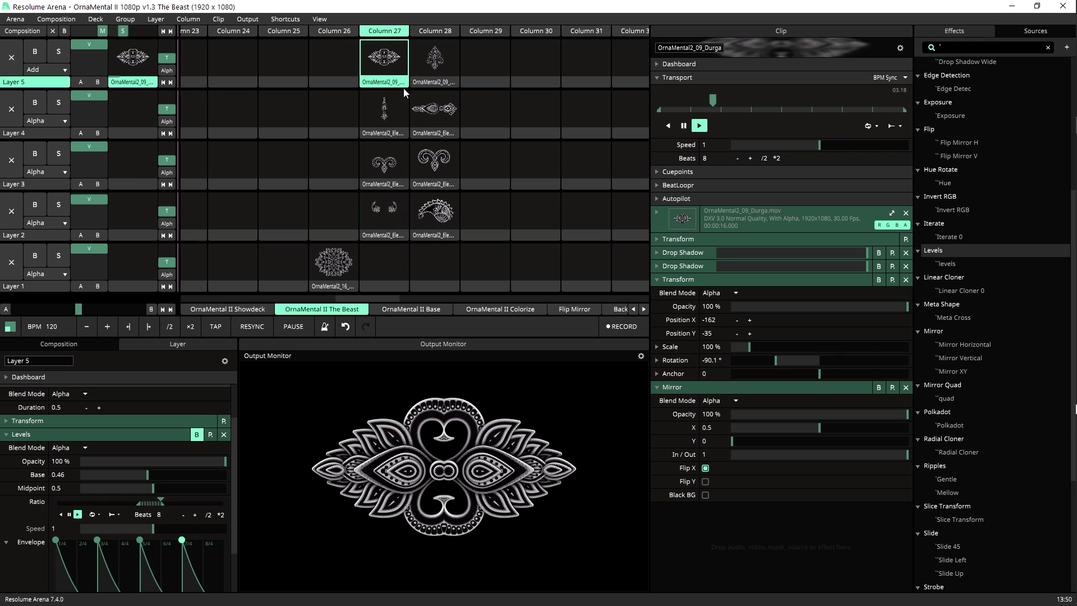
pyautogui.click(427, 63)
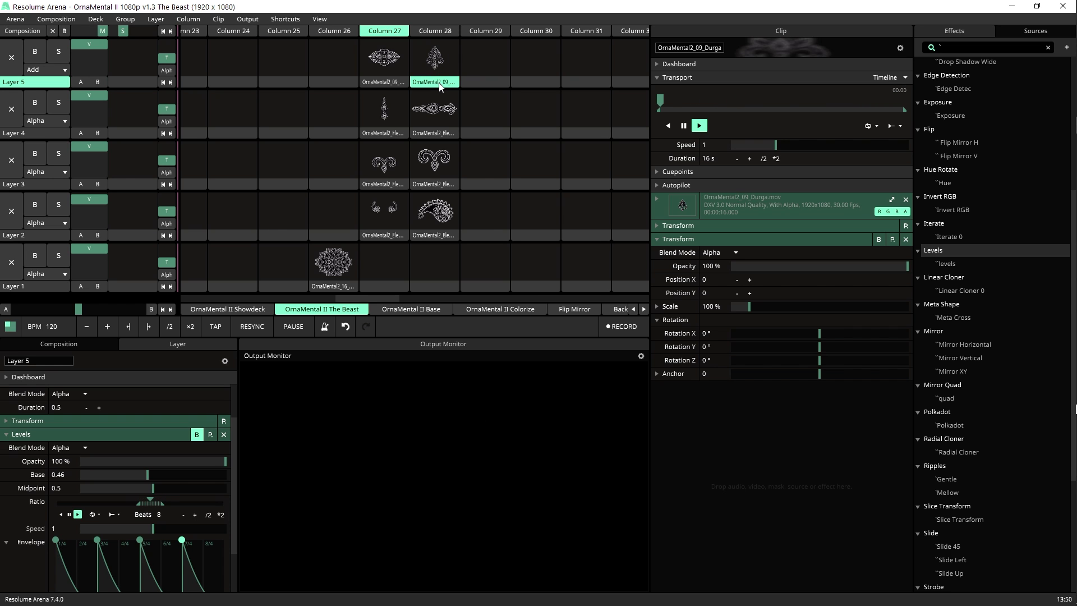
pyautogui.moveTo(440, 85); pyautogui.dragTo(490, 69)
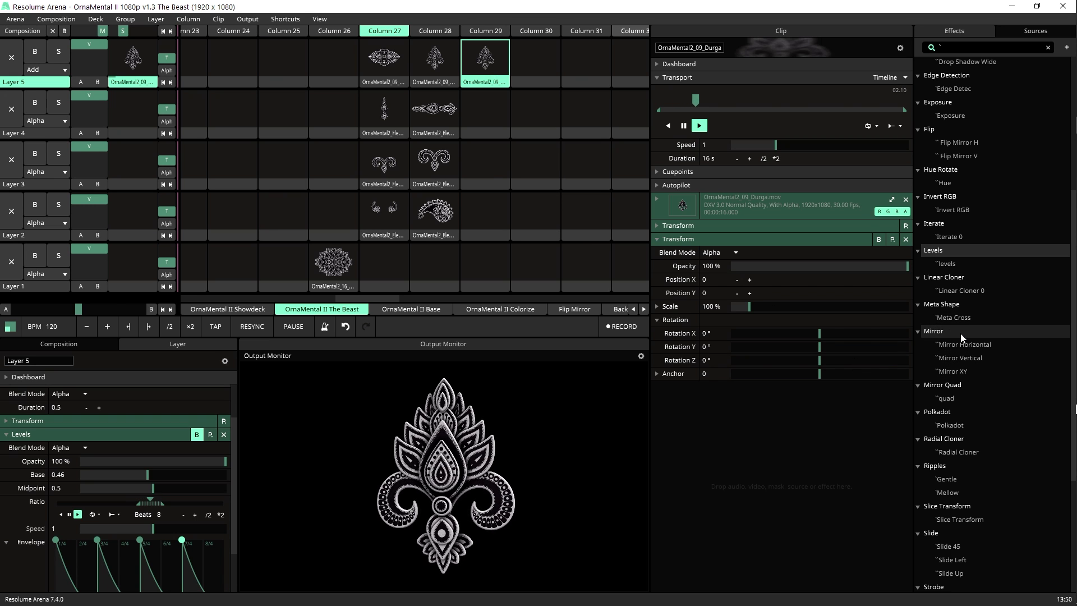
# Add Transform and Mirror Horizontal to the copy, with Rotation -90° and Position X -157.
pyautogui.scroll(-5, 947, 551)
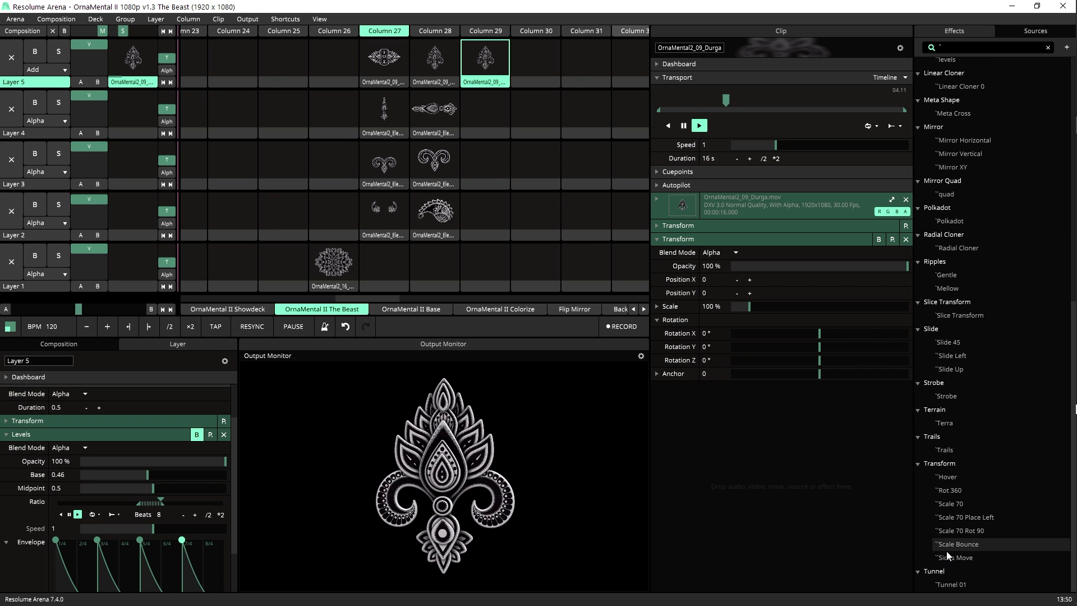
pyautogui.moveTo(951, 463); pyautogui.dragTo(775, 480)
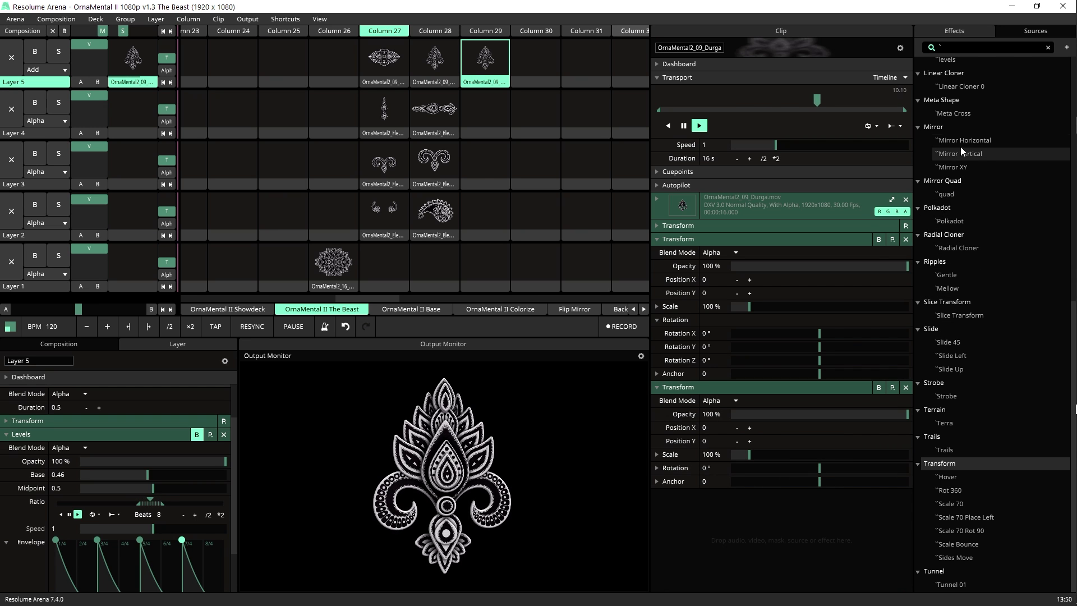
pyautogui.moveTo(960, 141); pyautogui.dragTo(948, 250)
pyautogui.moveTo(820, 544); pyautogui.dragTo(818, 543)
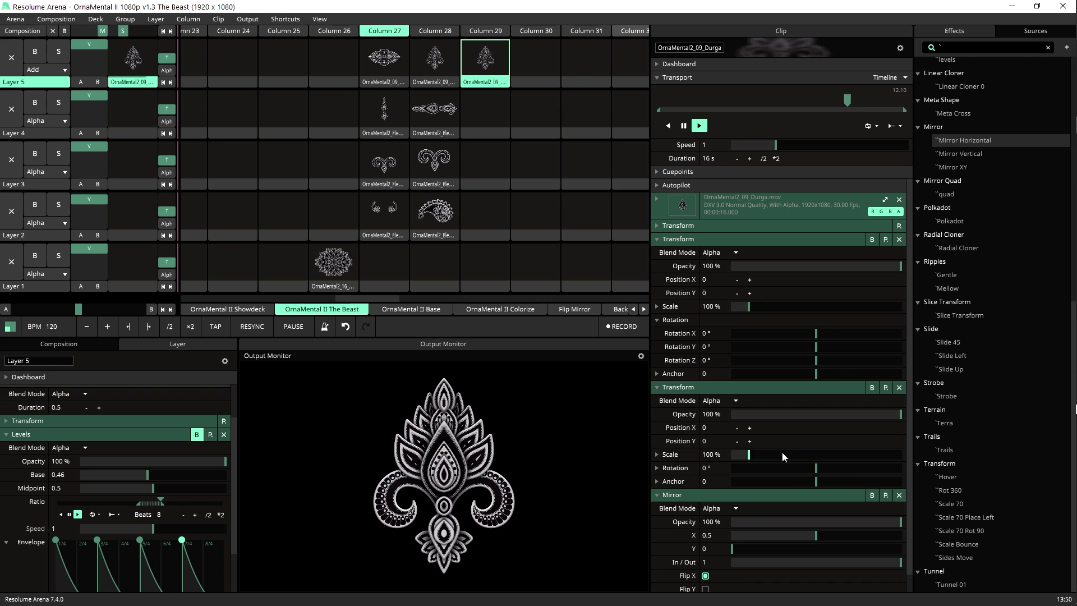
pyautogui.moveTo(816, 467); pyautogui.dragTo(776, 472)
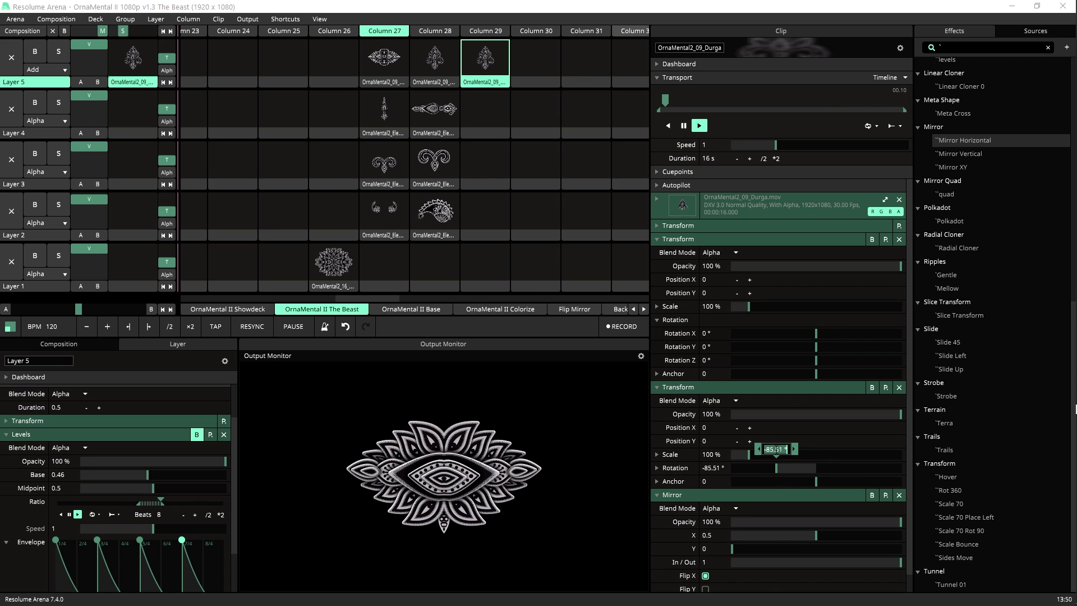
pyautogui.moveTo(776, 452); pyautogui.dragTo(774, 452)
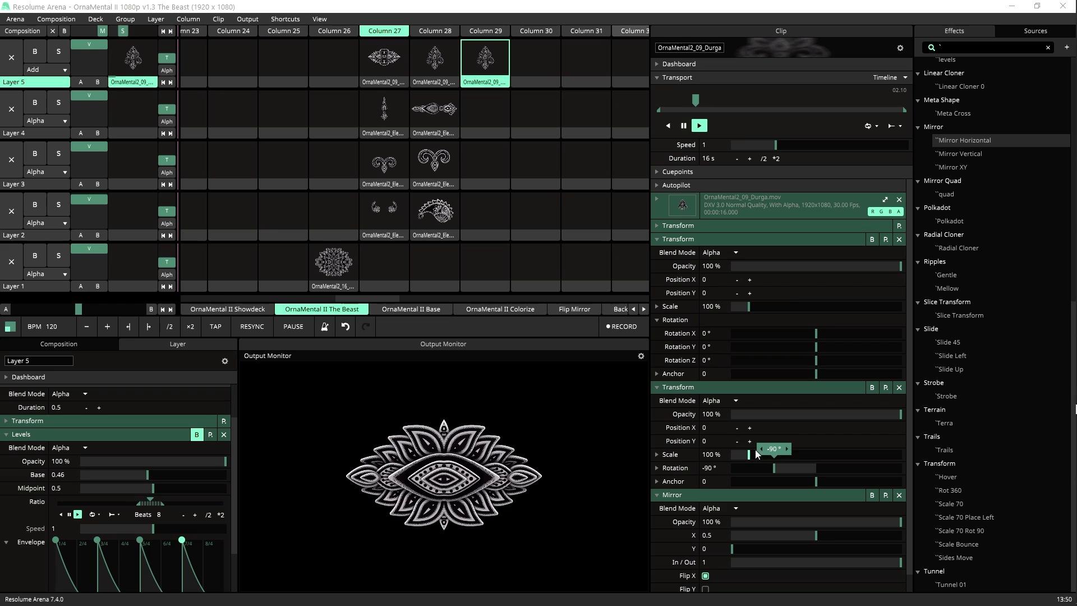
pyautogui.moveTo(691, 437); pyautogui.dragTo(558, 447)
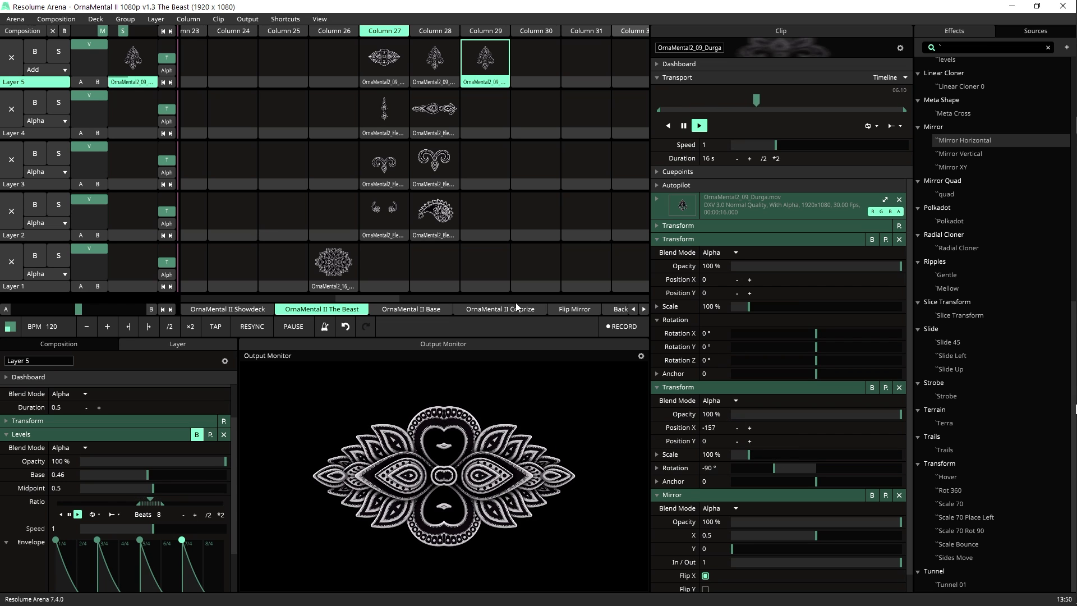
# Copy Layer 4's Column 28 clip into Column 29 and add a Transform effect.
pyautogui.click(385, 117)
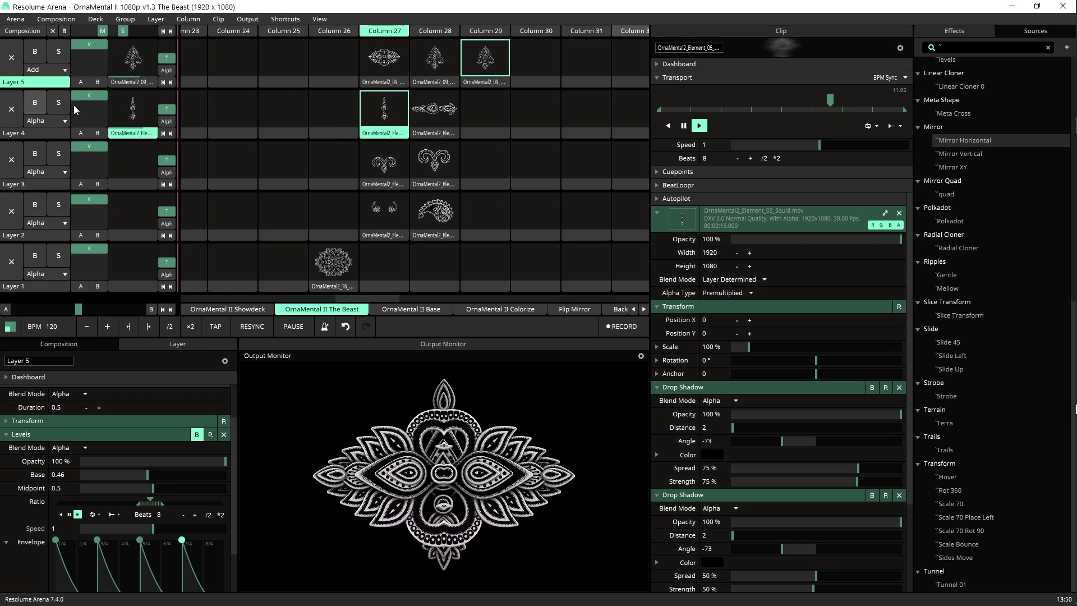
pyautogui.moveTo(436, 136); pyautogui.dragTo(483, 117)
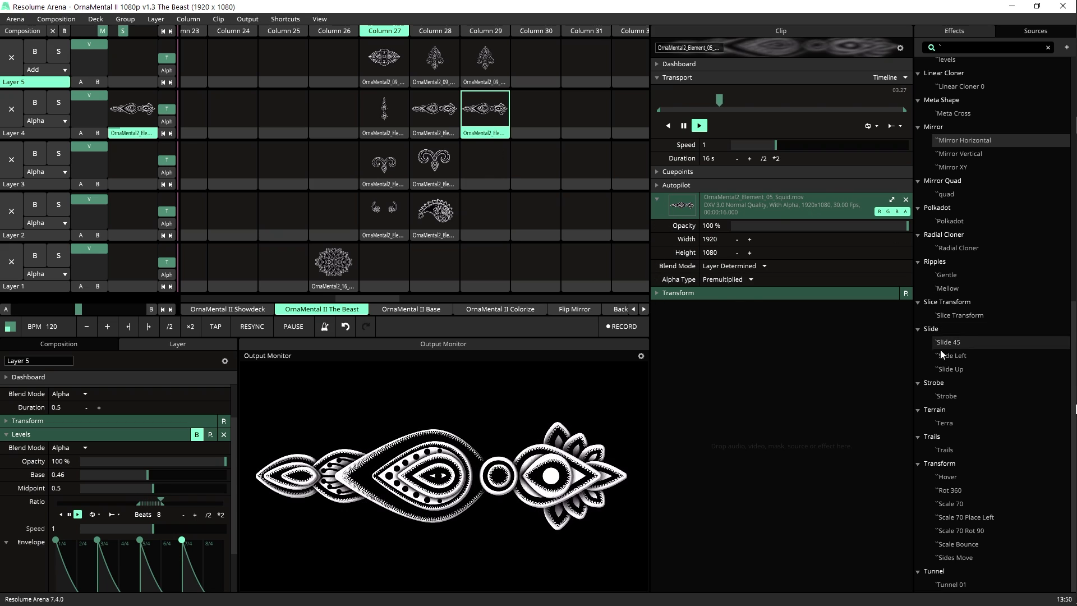
pyautogui.moveTo(942, 463); pyautogui.dragTo(769, 467)
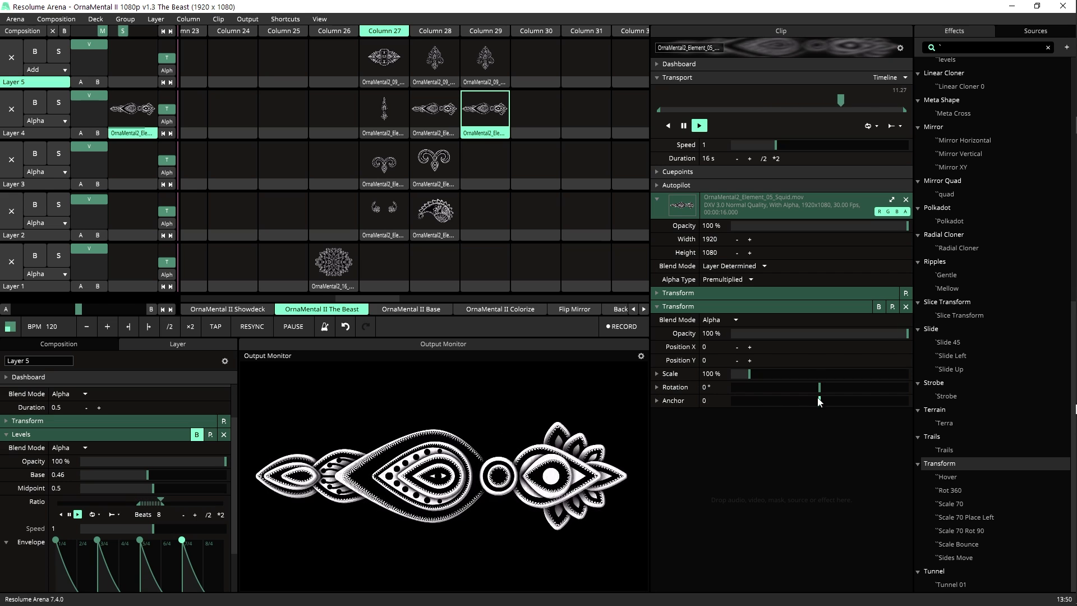
# Rotate the Layer 4 copy to 90°, scale it to about 54%, and play Layer 5's Column 29.
pyautogui.moveTo(818, 387); pyautogui.dragTo(863, 407)
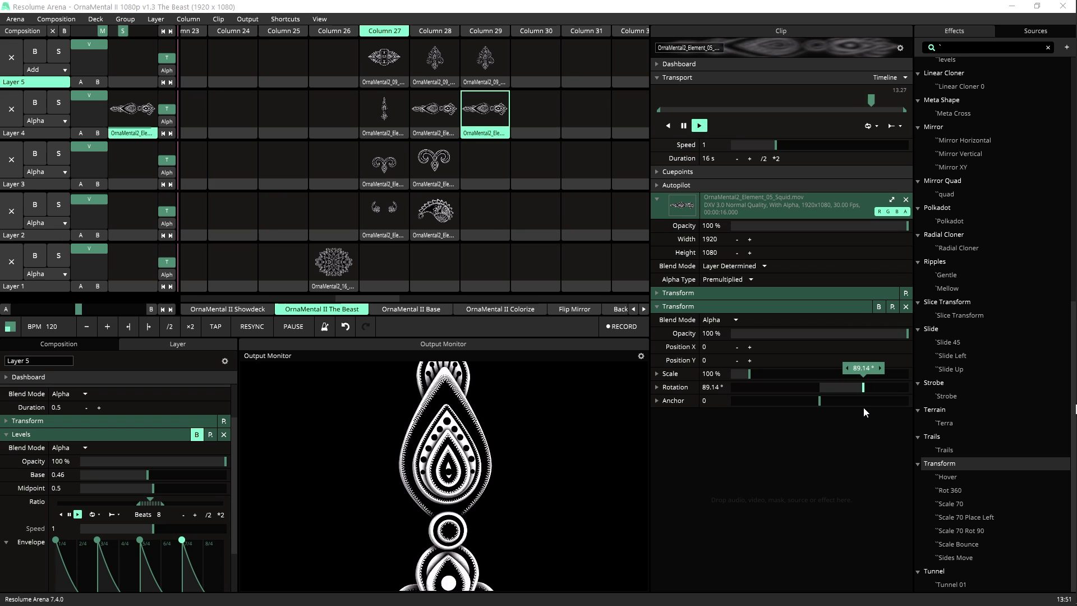
pyautogui.click(861, 370)
pyautogui.write('90')
pyautogui.press('Return')
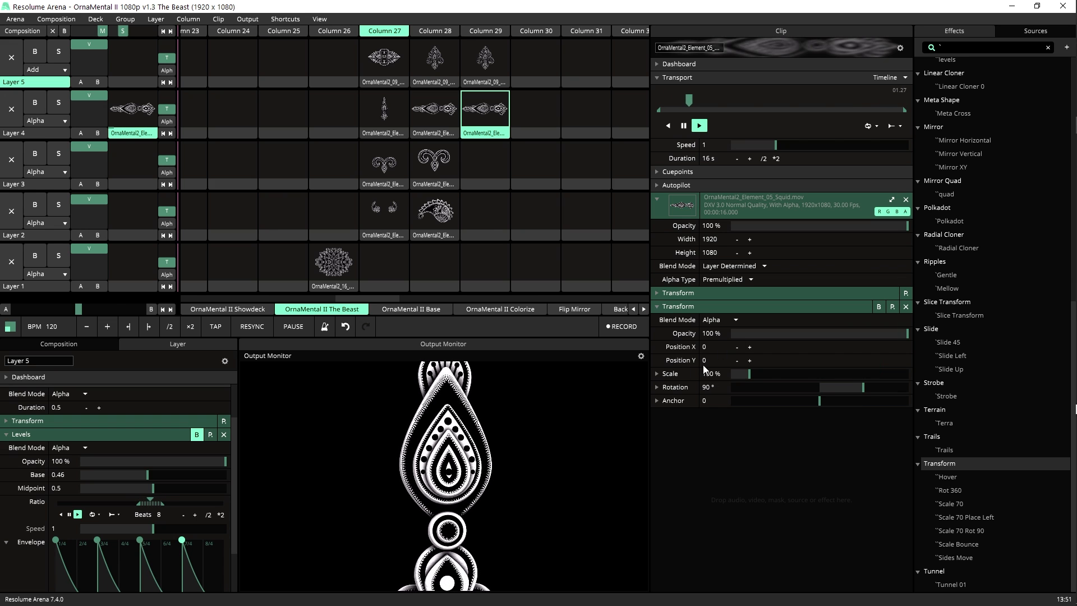
pyautogui.moveTo(748, 374); pyautogui.dragTo(741, 374)
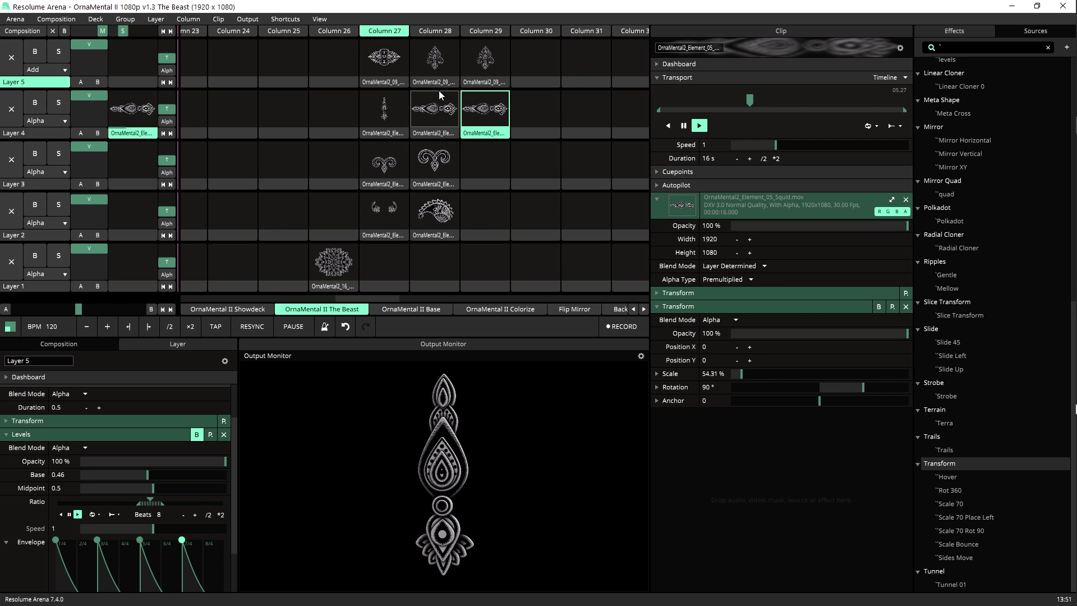
pyautogui.click(486, 62)
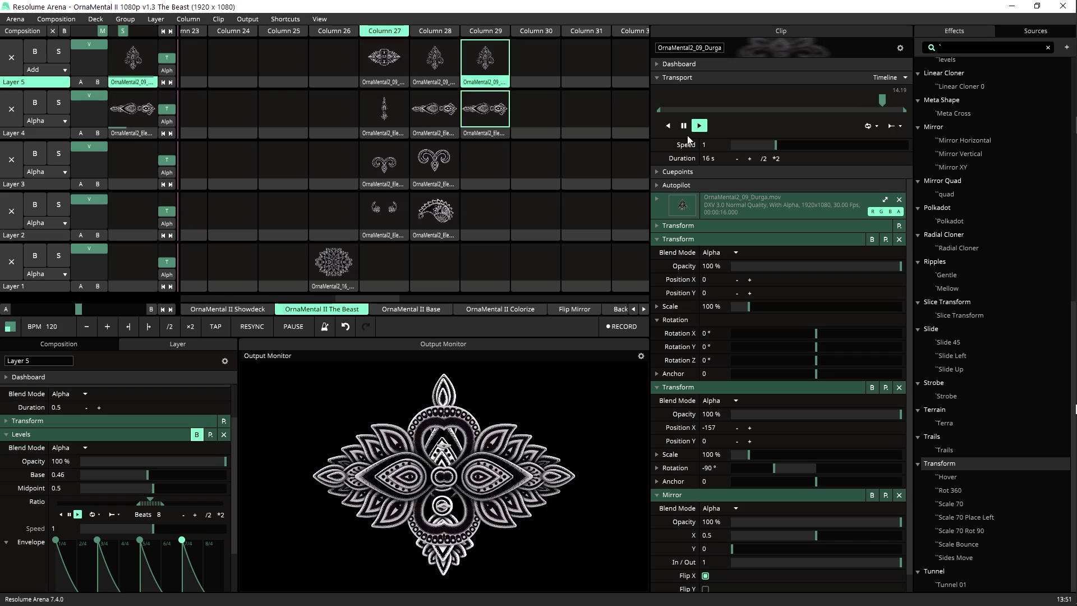
# Add Drop Shadow Medium and Wide to the Durga clip, then copy the horns clip into Layer 3's Column 29.
pyautogui.scroll(10, 964, 106)
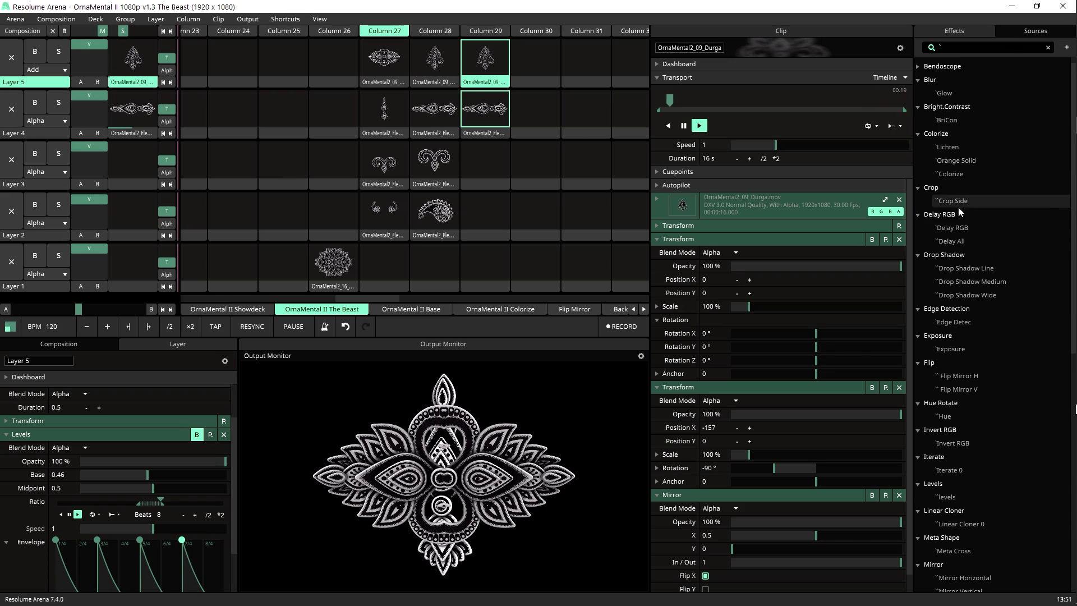
pyautogui.moveTo(971, 282); pyautogui.dragTo(718, 402)
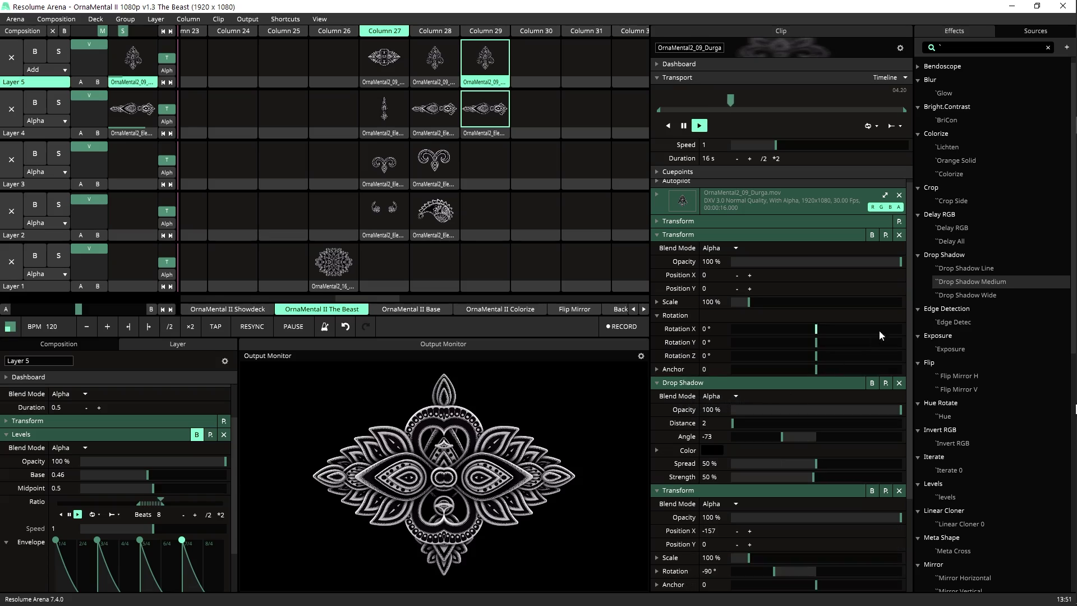
pyautogui.moveTo(966, 294); pyautogui.dragTo(849, 382)
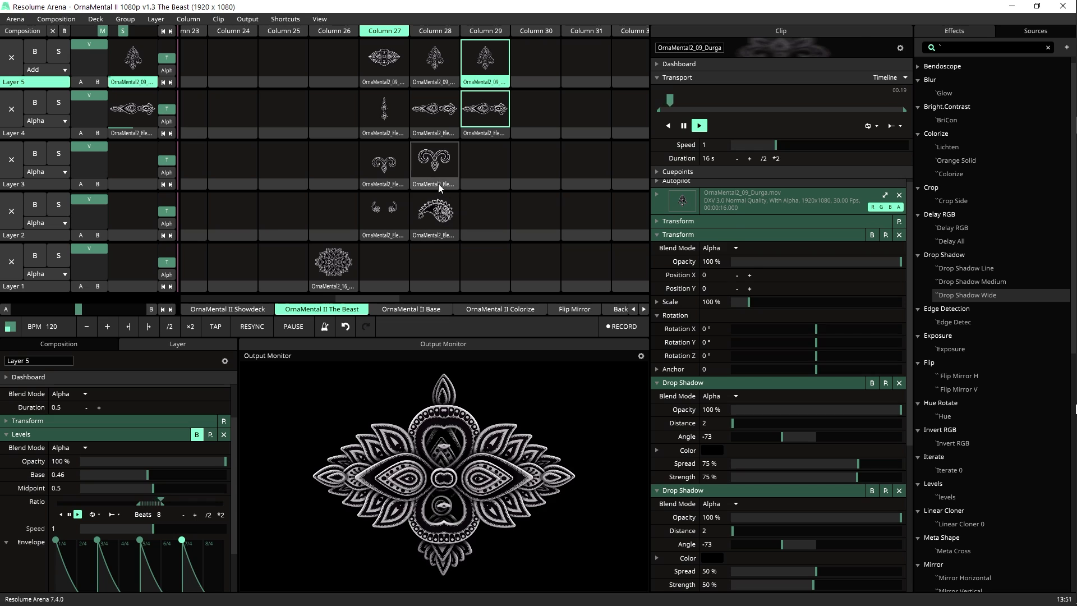
pyautogui.moveTo(438, 183); pyautogui.dragTo(489, 178)
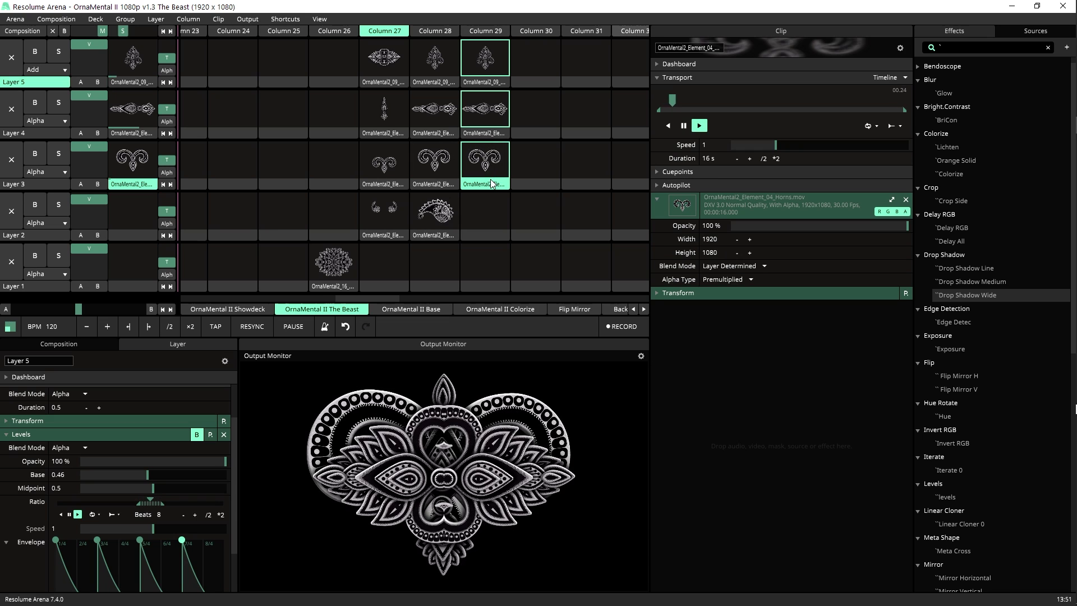
# Add a Transform effect to the Column 29 horns clip and play it with Layers 4 and 5.
pyautogui.click(497, 188)
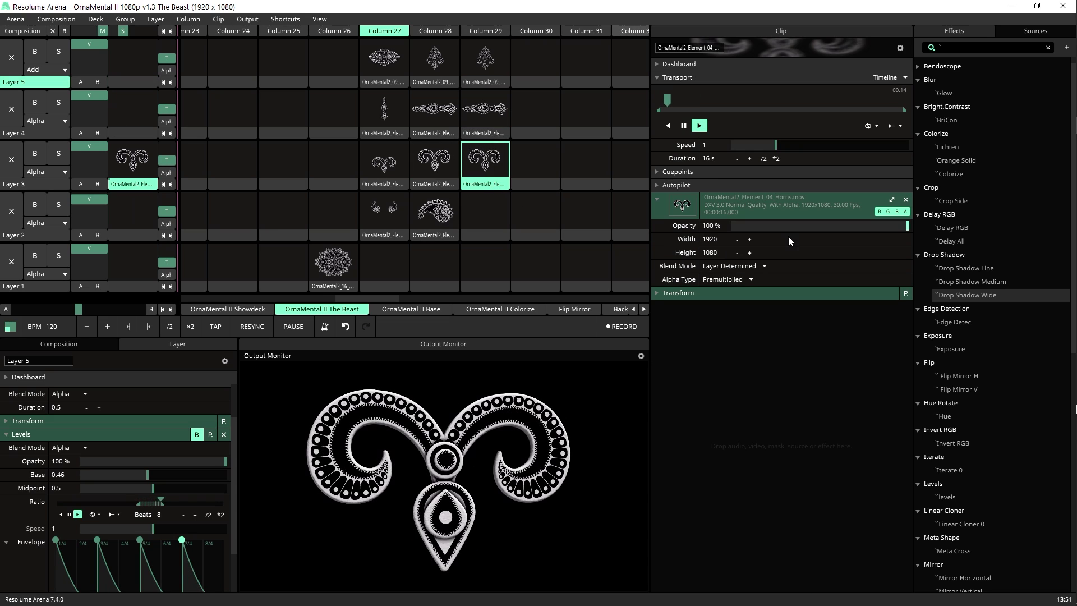
pyautogui.scroll(-2, 971, 506)
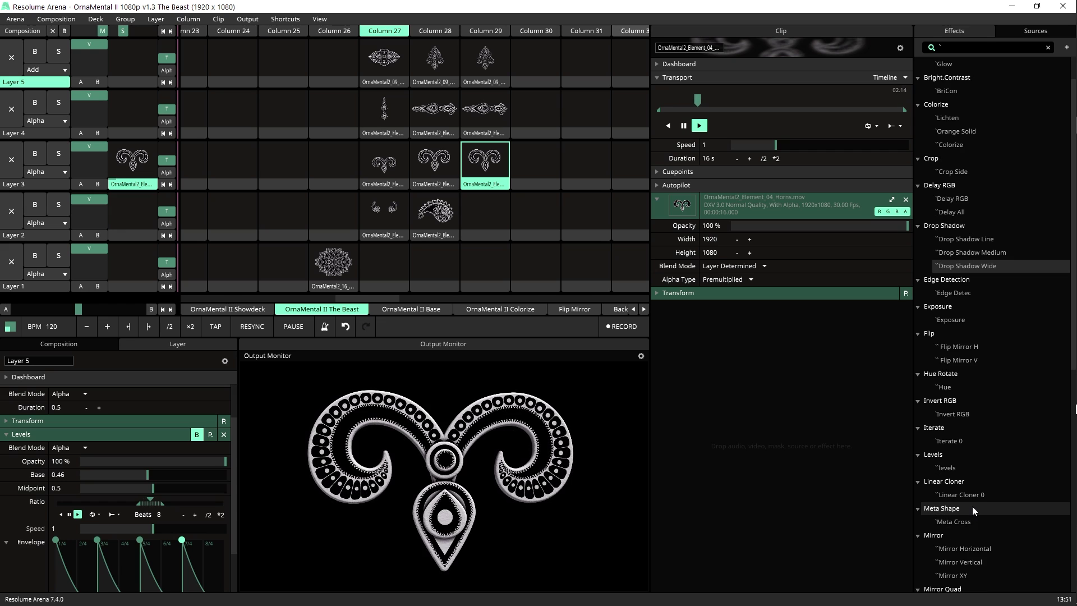
pyautogui.scroll(-13, 971, 506)
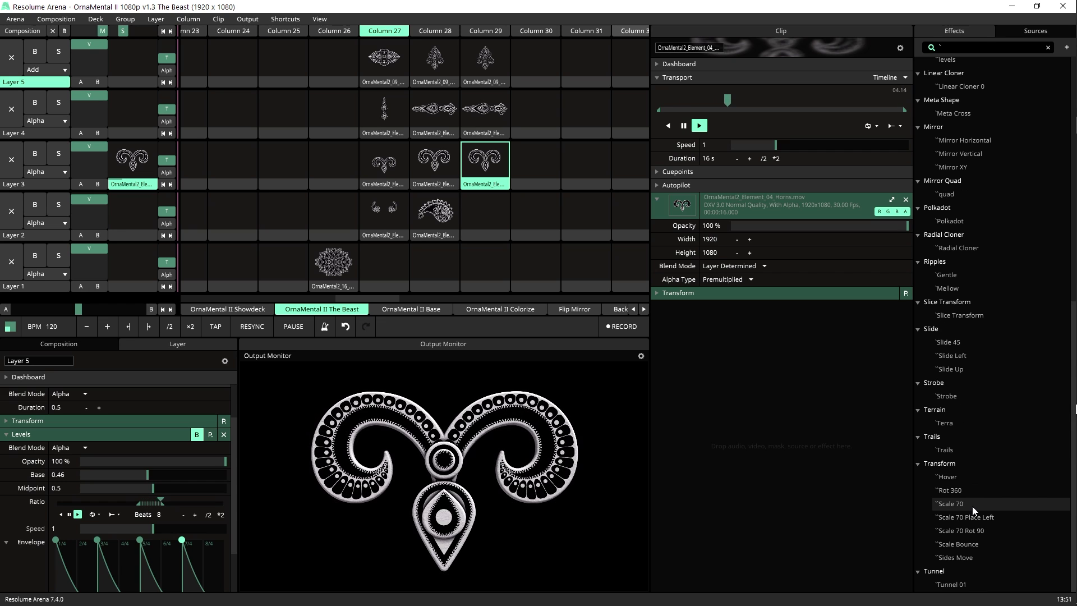
pyautogui.moveTo(945, 466); pyautogui.dragTo(791, 452)
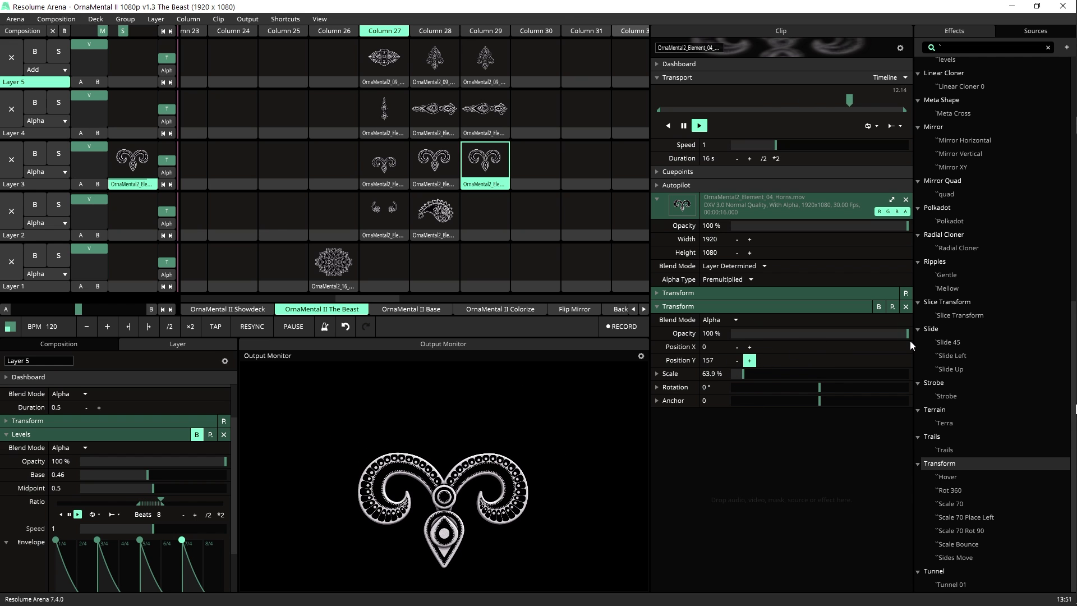
pyautogui.click(485, 110)
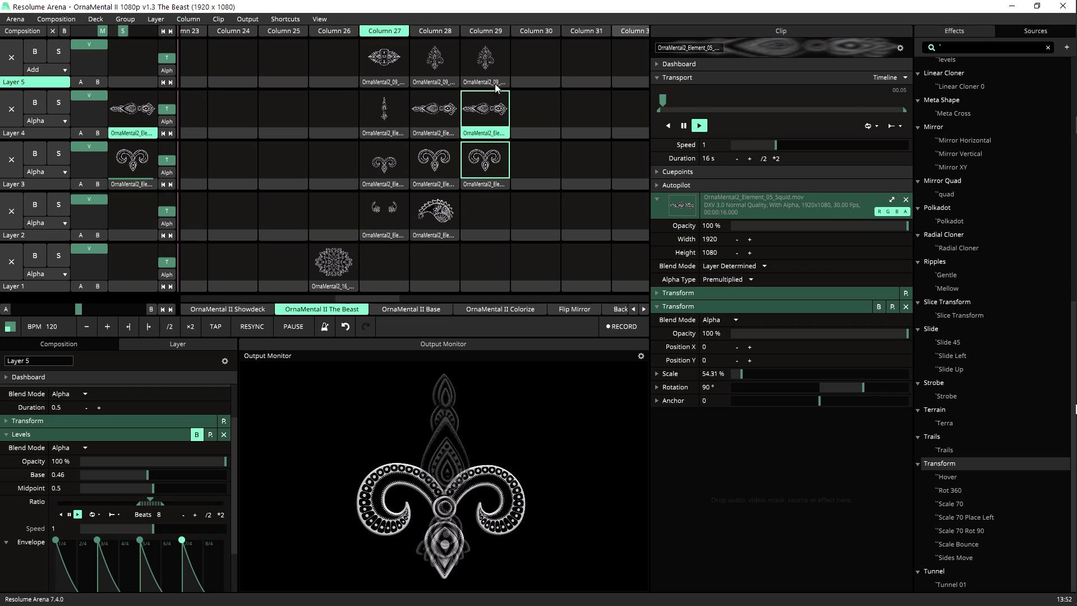
pyautogui.click(485, 58)
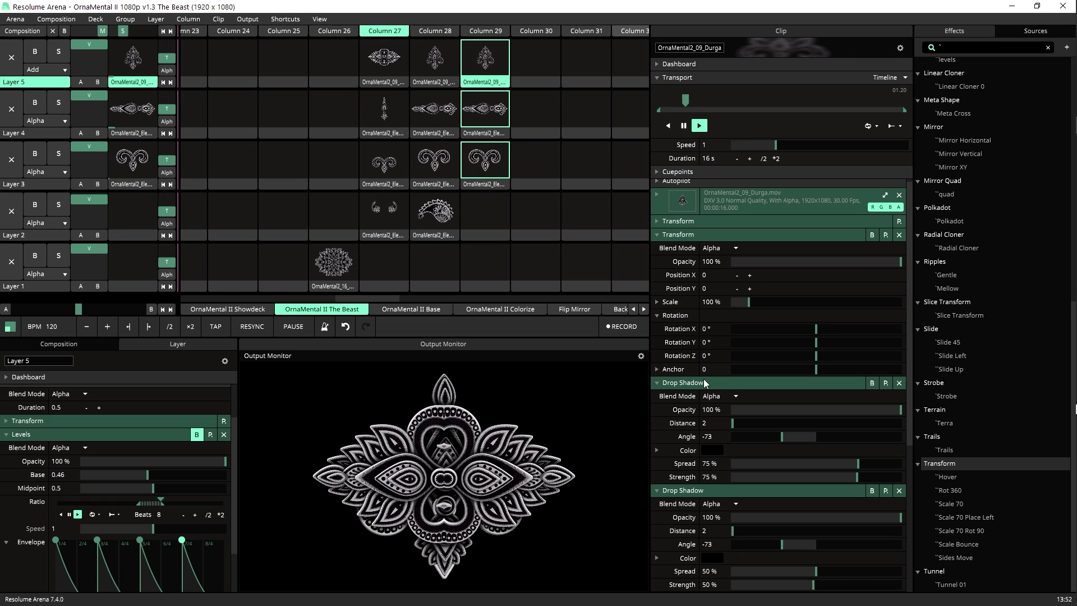
pyautogui.click(481, 170)
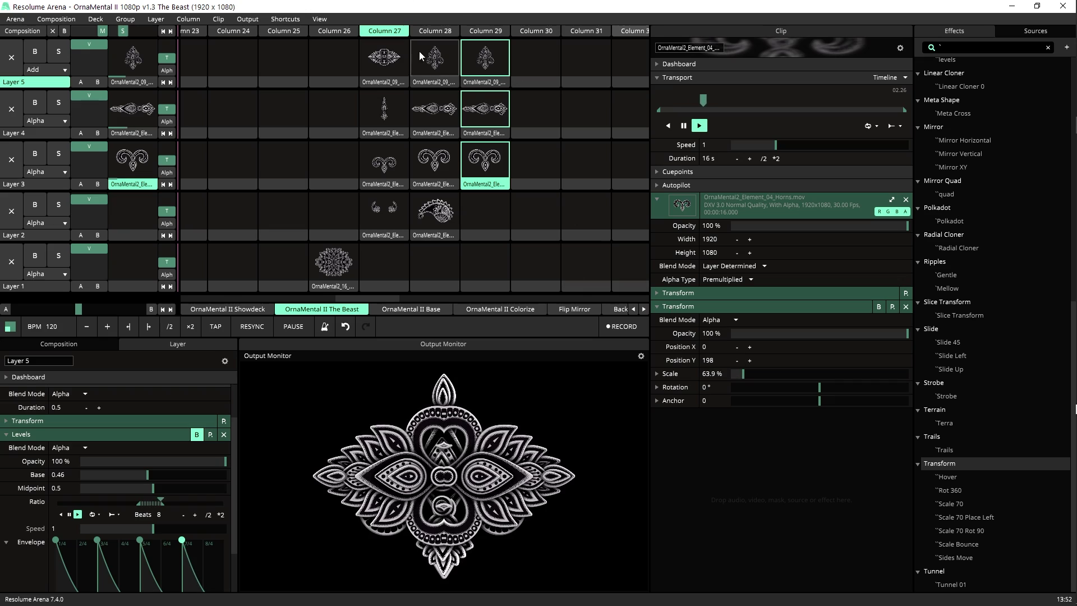
# Move the Durga clip's Transform down to Position Y -57, undoing an accidental X nudge.
pyautogui.click(476, 82)
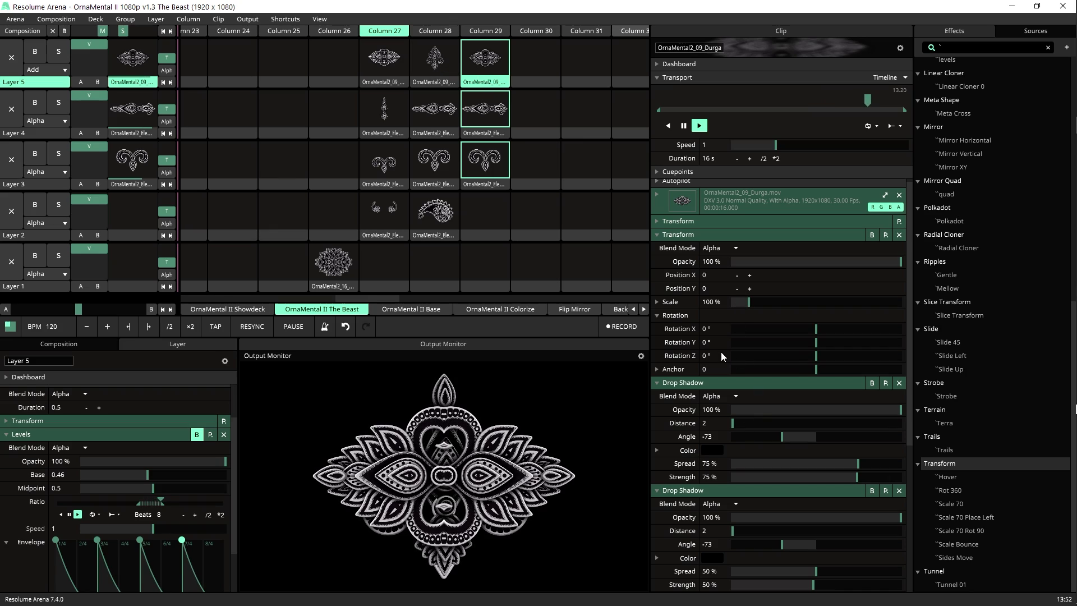
pyautogui.scroll(-3, 742, 503)
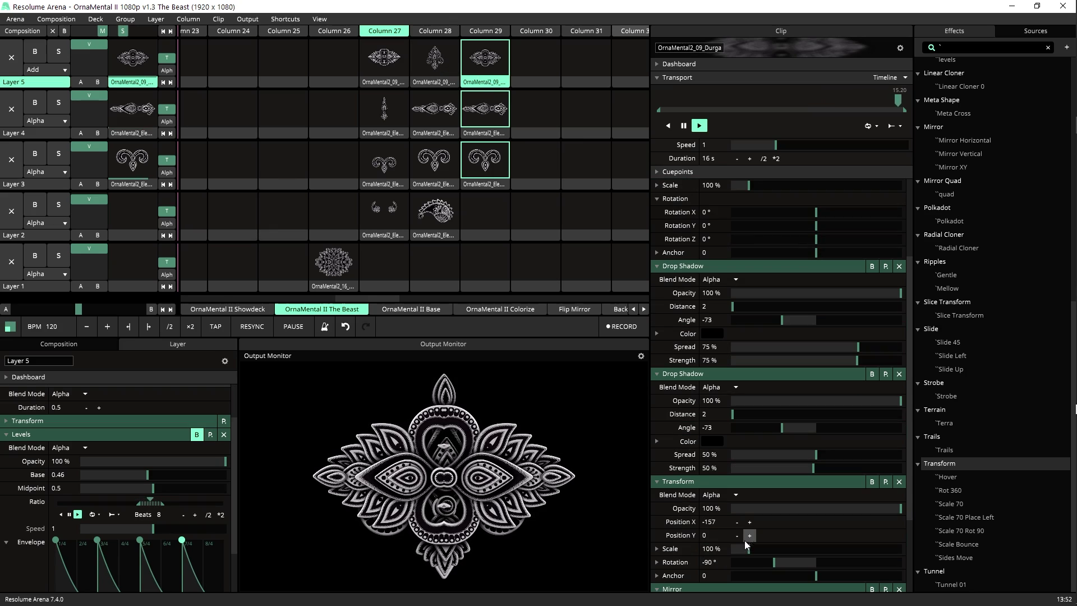
pyautogui.click(737, 522)
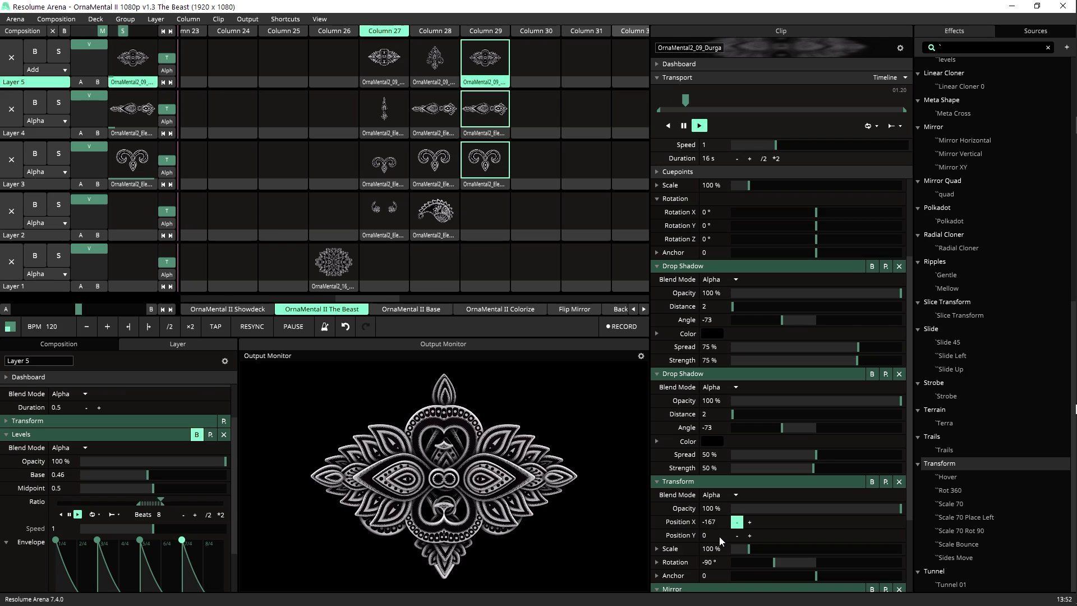
pyautogui.hotkey('ctrl', 'z')
pyautogui.click(736, 536)
pyautogui.click(737, 535)
pyautogui.click(737, 536)
pyautogui.click(737, 535)
pyautogui.click(737, 535)
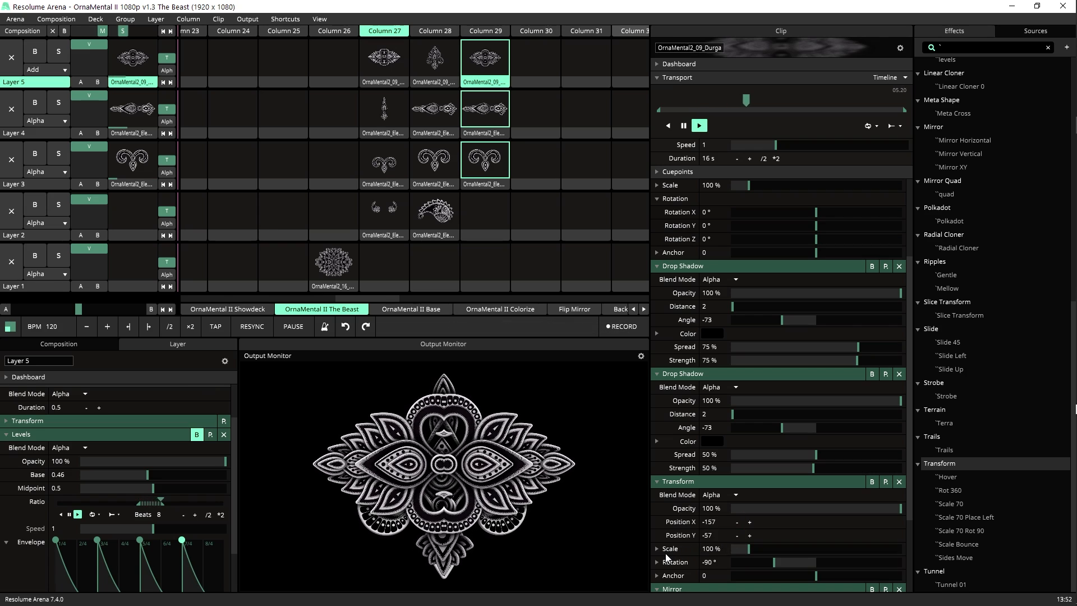
# Copy the Layer 2 paisley into Column 29, play it and add a Transform effect.
pyautogui.click(430, 225)
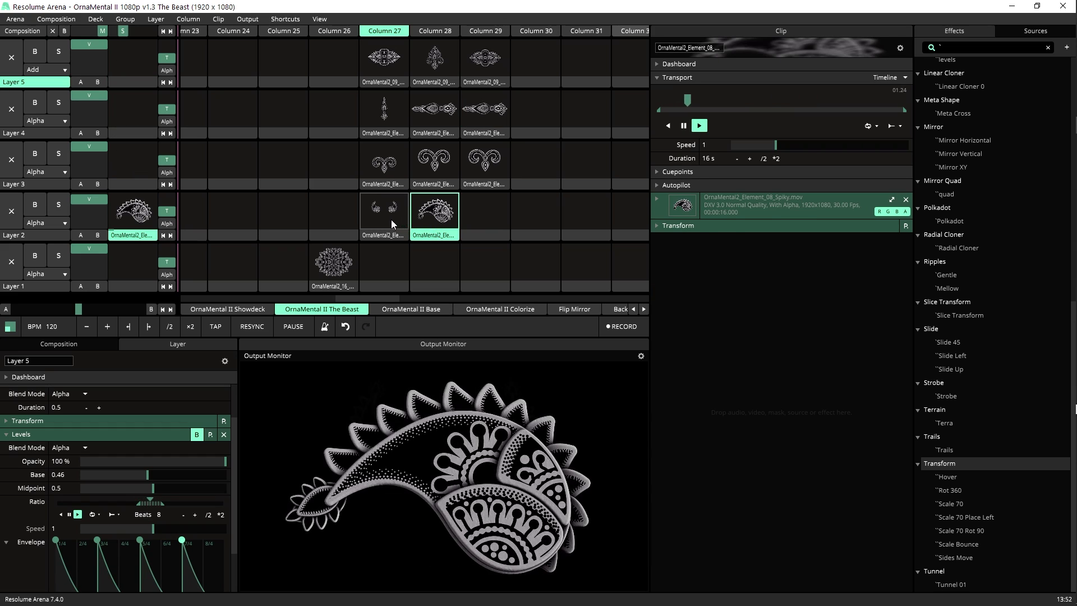
pyautogui.click(391, 222)
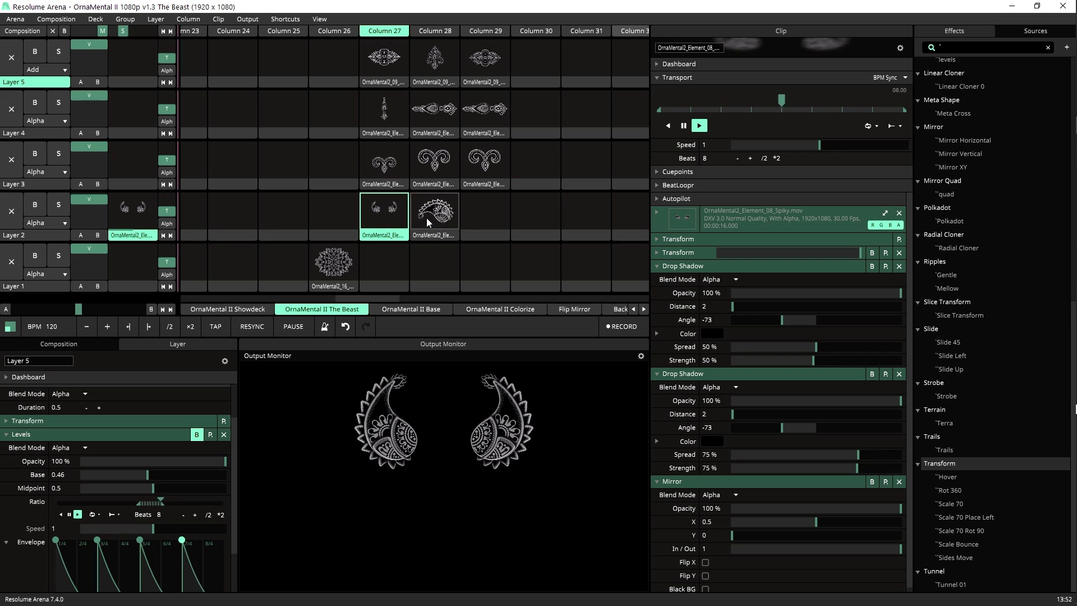
pyautogui.moveTo(427, 217); pyautogui.dragTo(486, 240)
pyautogui.click(486, 216)
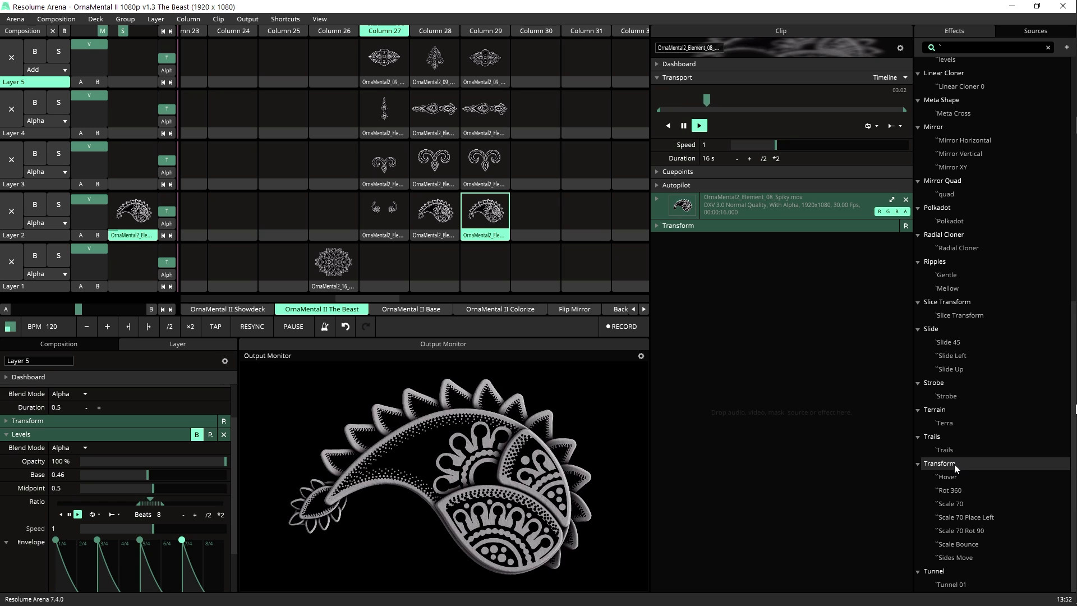
pyautogui.moveTo(951, 465); pyautogui.dragTo(729, 471)
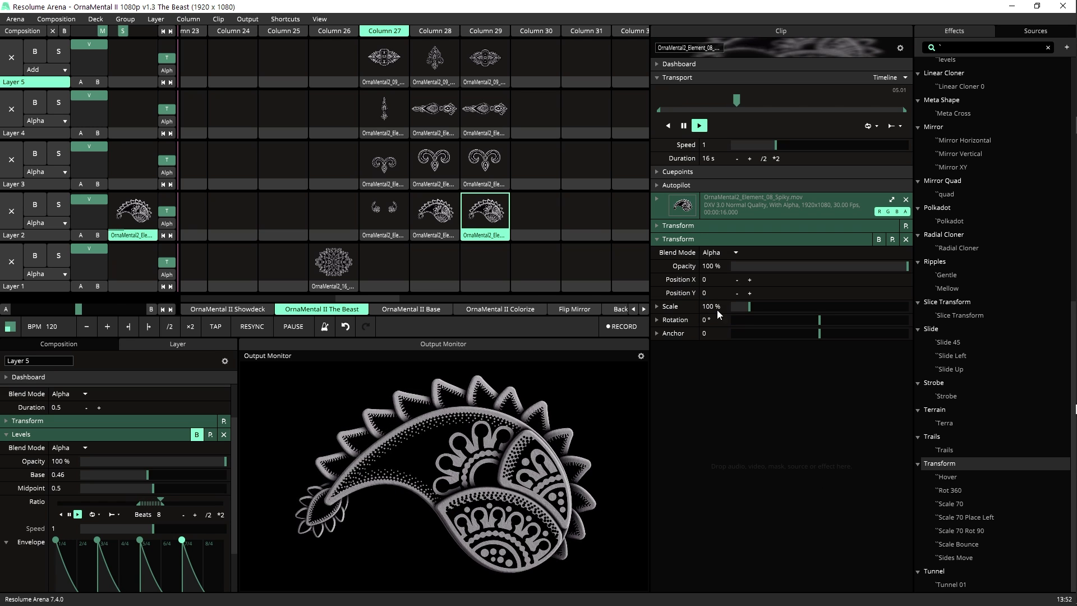
# Scale the paisley to 57.51%, offset its anchor to X -366.42, Y -261.73, and rotate it 131.69°.
pyautogui.moveTo(749, 306)
pyautogui.mouseDown()
pyautogui.moveTo(738, 331)
pyautogui.moveTo(743, 296)
pyautogui.moveTo(730, 301)
pyautogui.mouseUp()
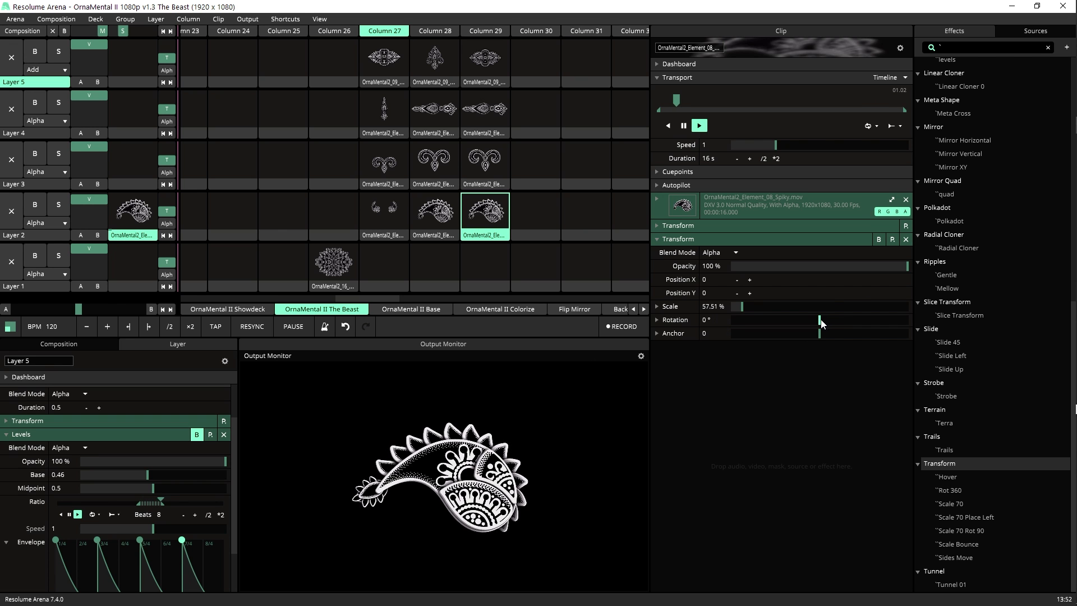
pyautogui.moveTo(820, 323)
pyautogui.mouseDown()
pyautogui.moveTo(846, 321)
pyautogui.moveTo(807, 334)
pyautogui.moveTo(819, 329)
pyautogui.mouseUp()
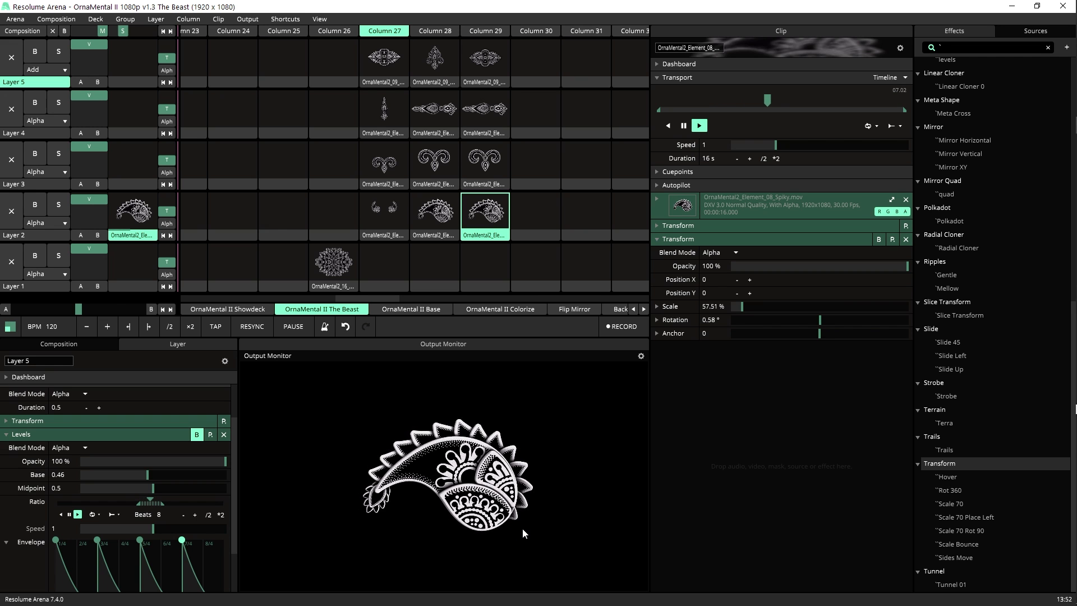
pyautogui.click(657, 333)
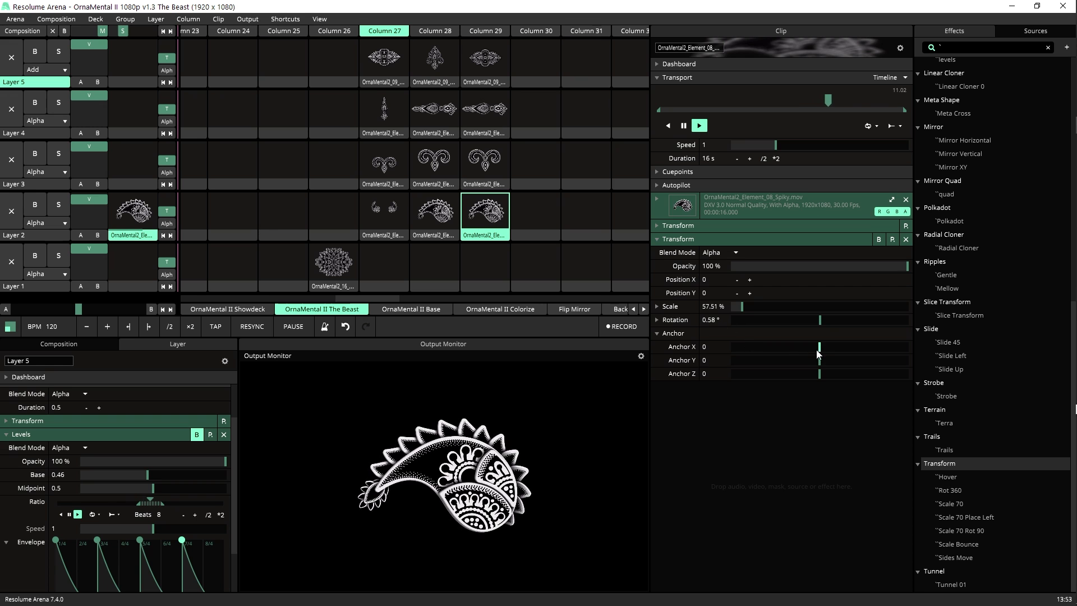
pyautogui.moveTo(817, 351); pyautogui.dragTo(820, 324)
pyautogui.click(819, 321)
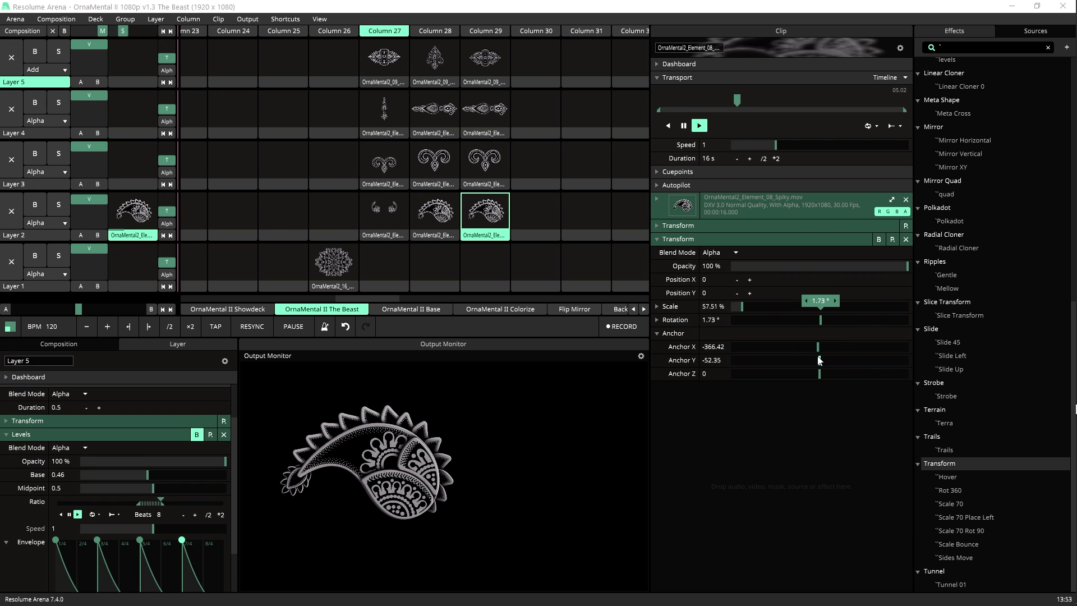
pyautogui.moveTo(820, 361)
pyautogui.moveTo(818, 362); pyautogui.dragTo(819, 364)
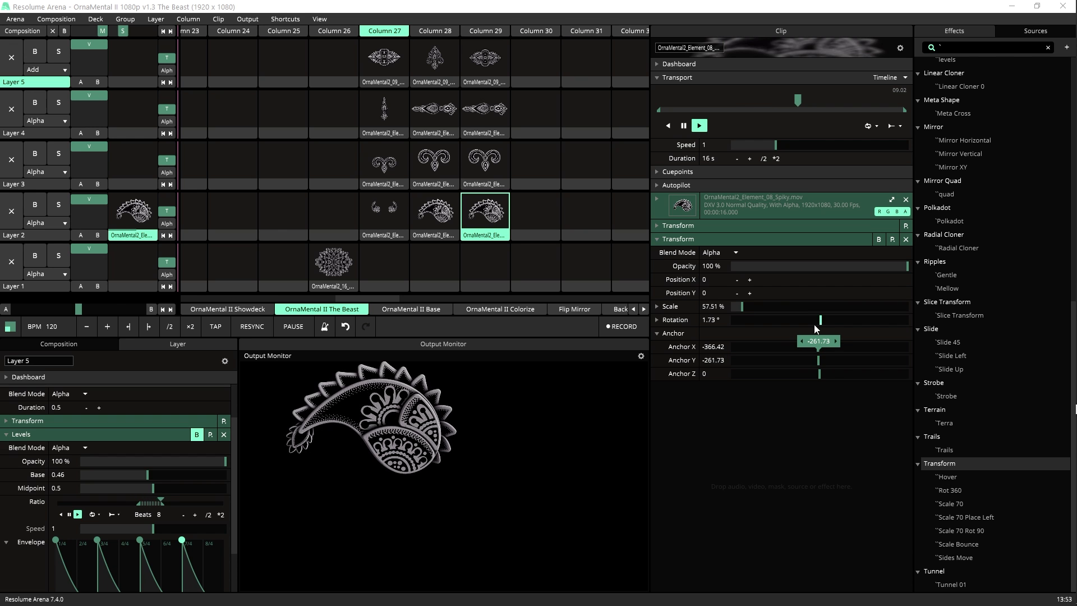
pyautogui.moveTo(813, 325); pyautogui.dragTo(884, 359)
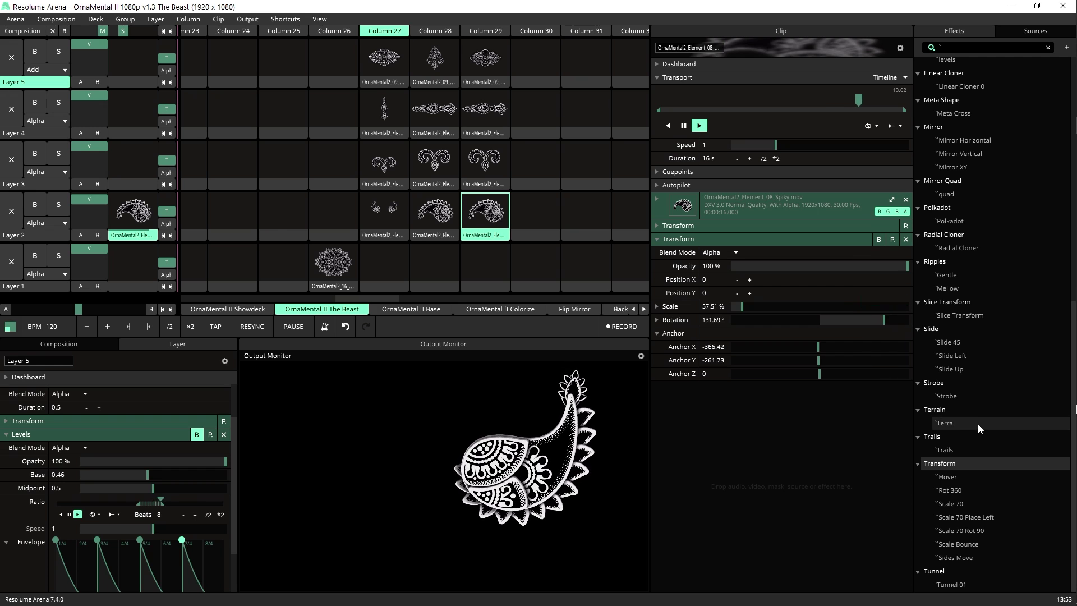
pyautogui.scroll(1, 993, 230)
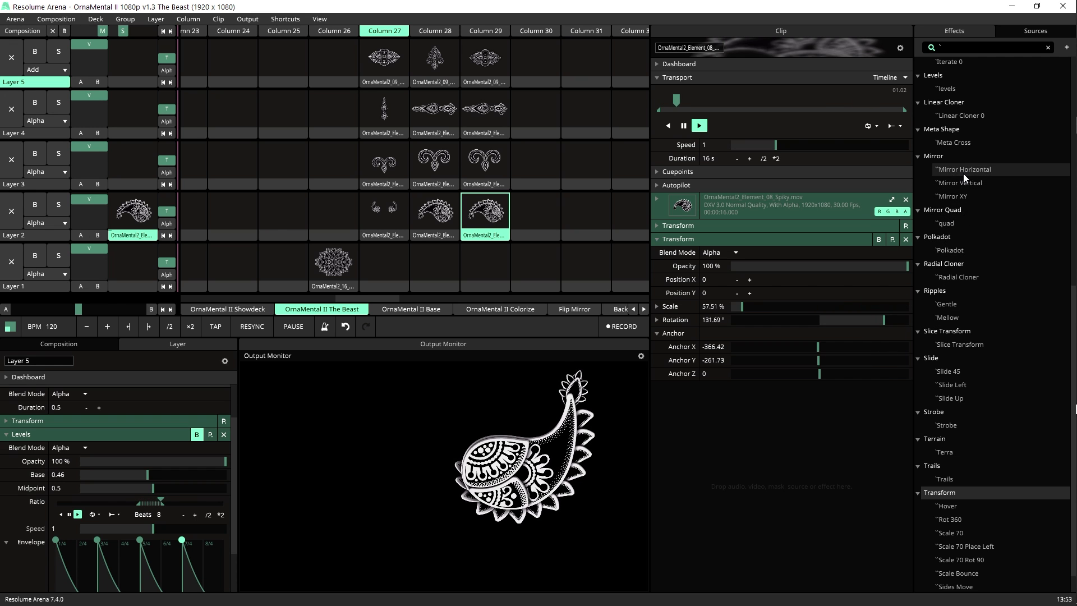
# Mirror the paisley horizontally, scale it to 38.34%, set Position X -146 and rotation 137.44°.
pyautogui.moveTo(963, 173); pyautogui.dragTo(814, 440)
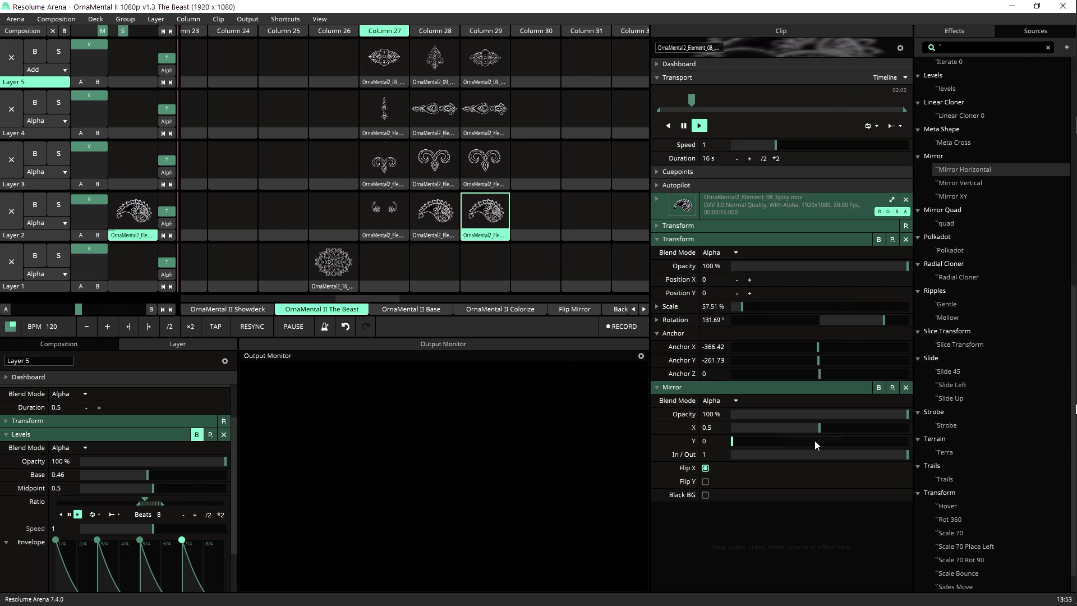
pyautogui.click(705, 468)
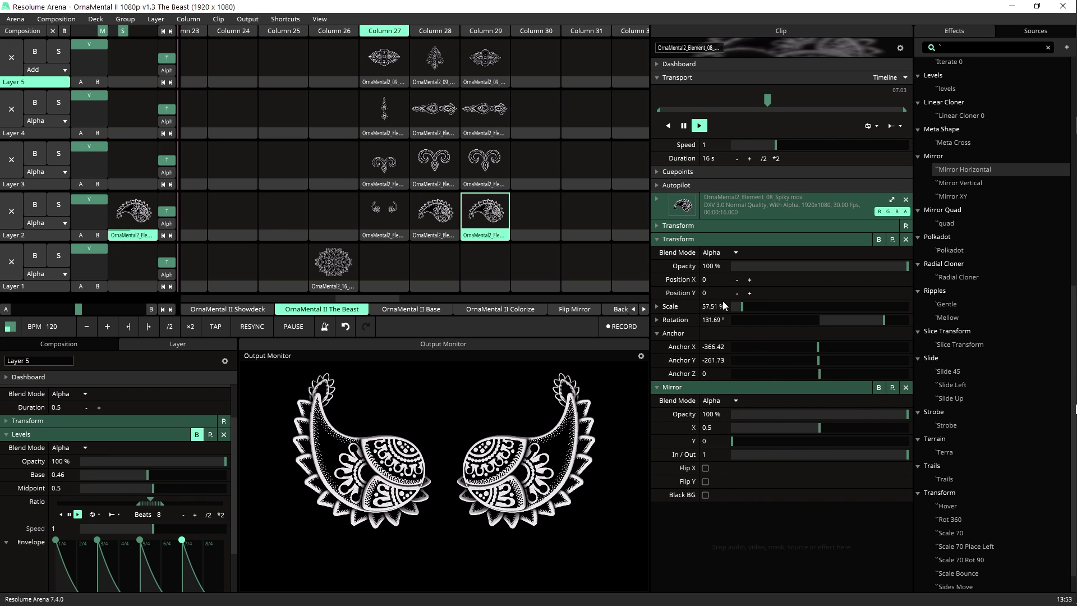
pyautogui.moveTo(742, 310); pyautogui.dragTo(739, 312)
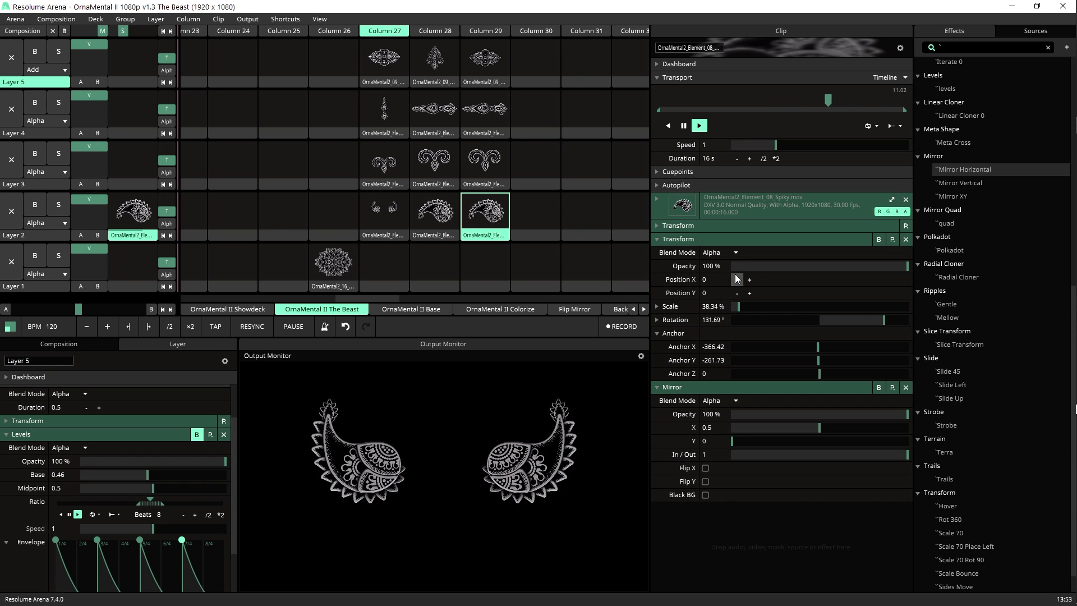
pyautogui.moveTo(711, 283); pyautogui.dragTo(693, 281)
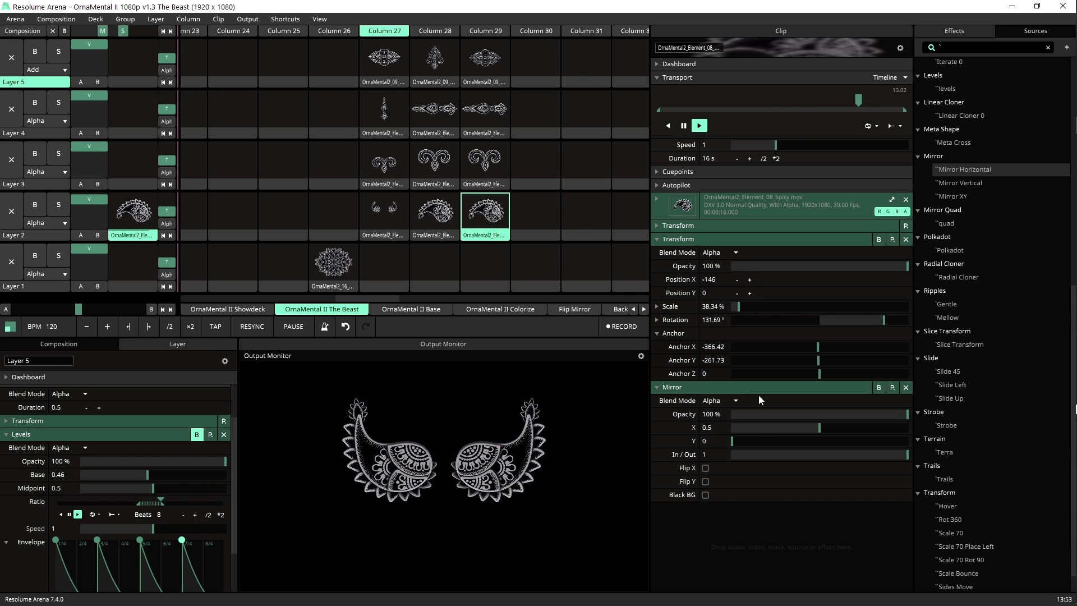
pyautogui.moveTo(883, 321)
pyautogui.mouseDown()
pyautogui.moveTo(889, 328)
pyautogui.moveTo(878, 332)
pyautogui.mouseUp()
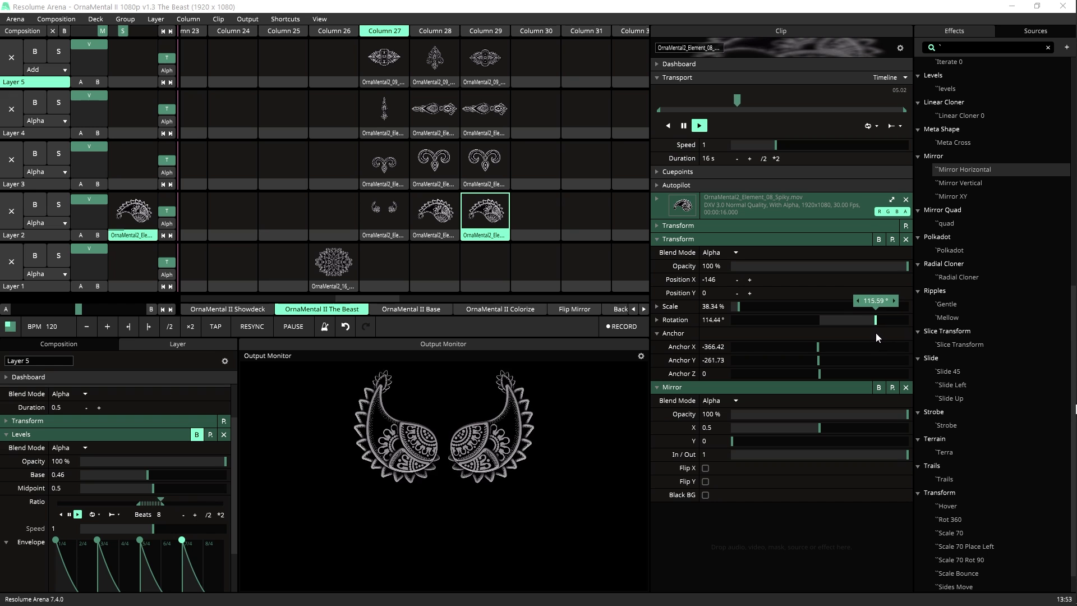
pyautogui.moveTo(877, 332); pyautogui.dragTo(886, 335)
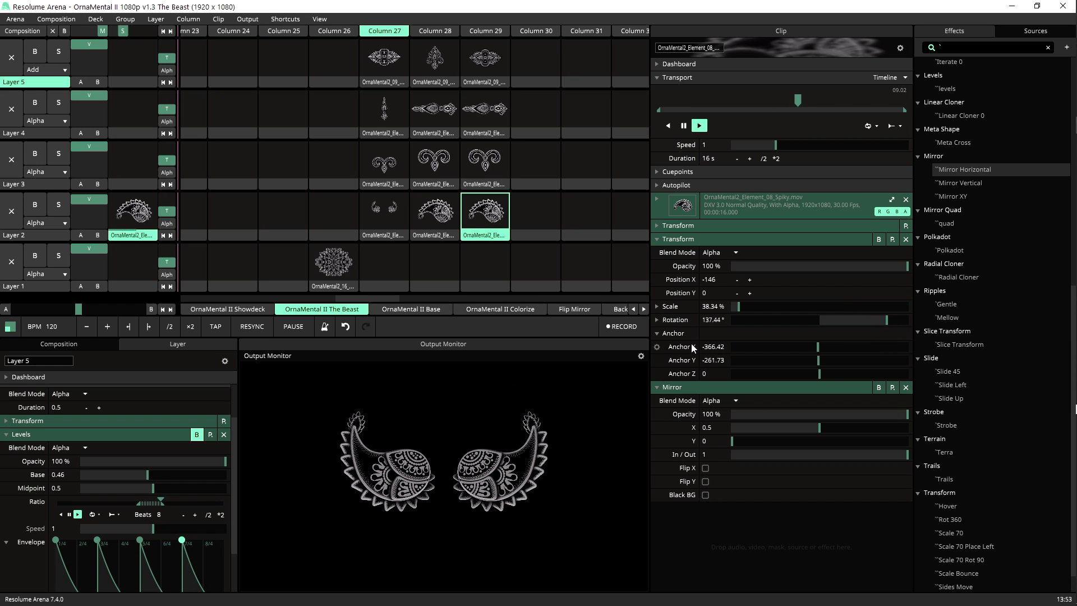
# BPM-sync the paisley's Z rotation over a range of about 86° to 171°.
pyautogui.click(656, 320)
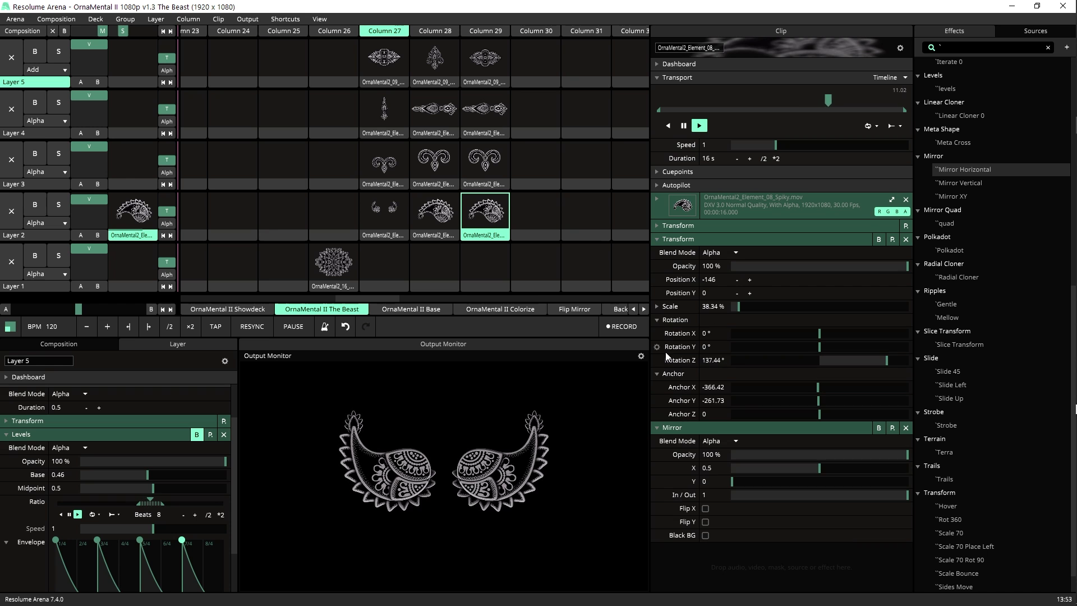
pyautogui.click(657, 360)
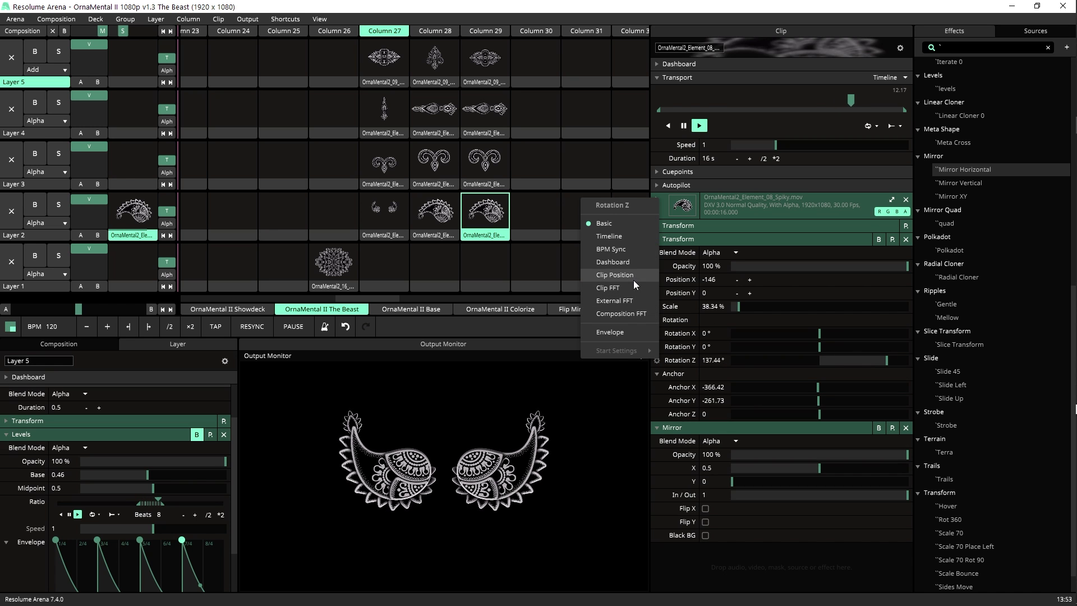
pyautogui.click(628, 248)
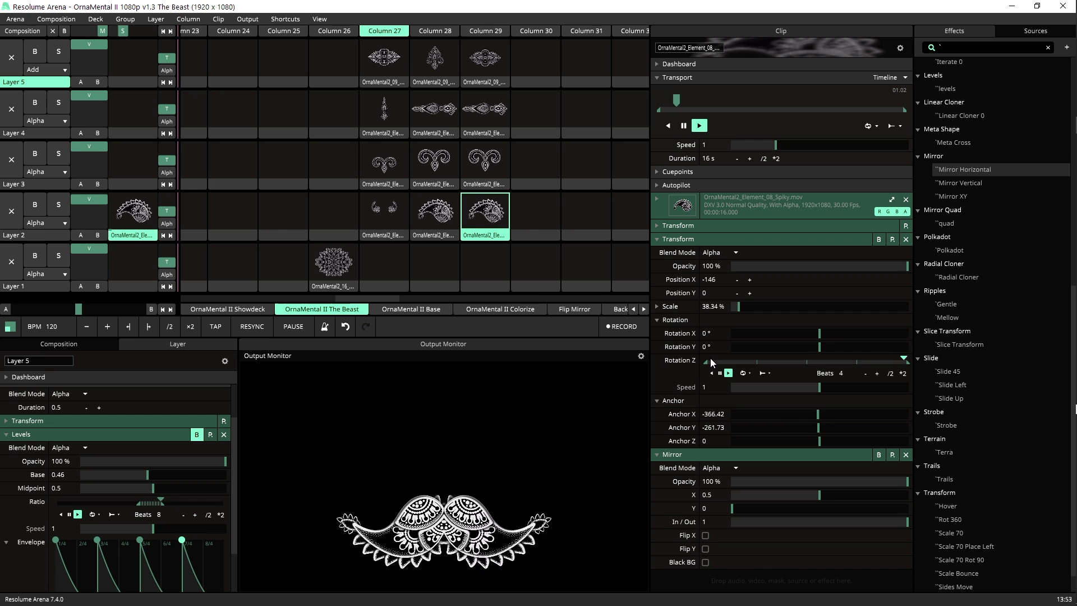
pyautogui.moveTo(706, 361)
pyautogui.moveTo(706, 362); pyautogui.dragTo(866, 389)
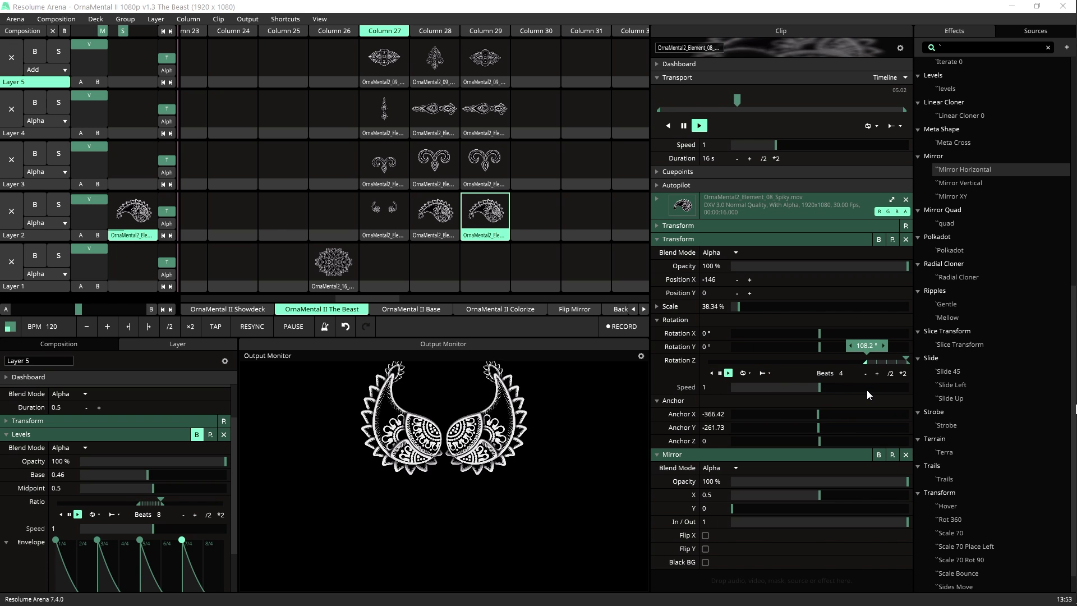
pyautogui.moveTo(906, 358); pyautogui.dragTo(897, 362)
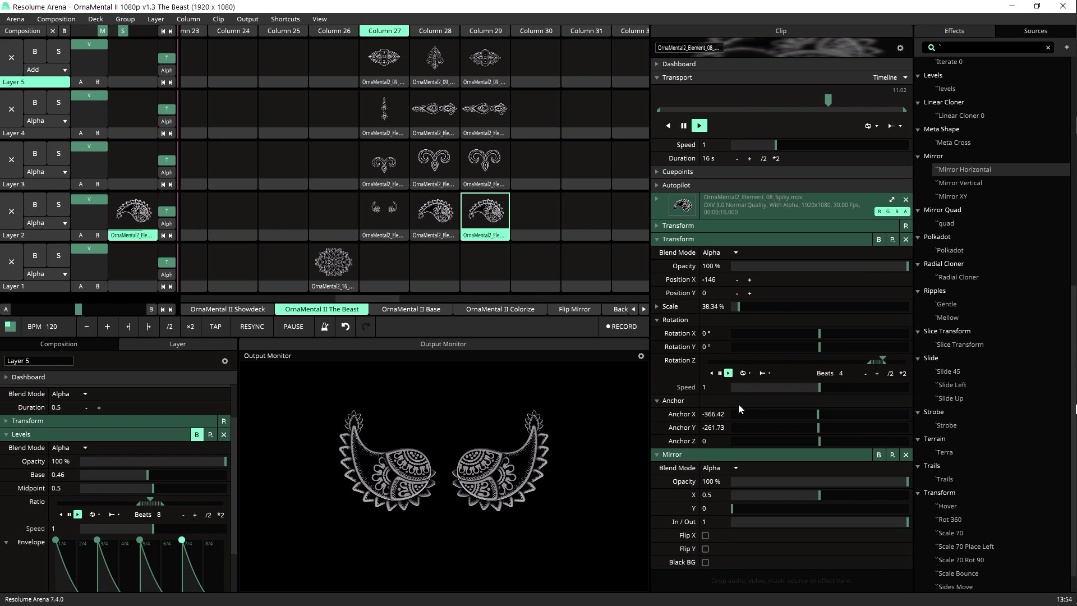
# Add a Quadratic In/Out envelope to the Z rotation.
pyautogui.click(658, 361)
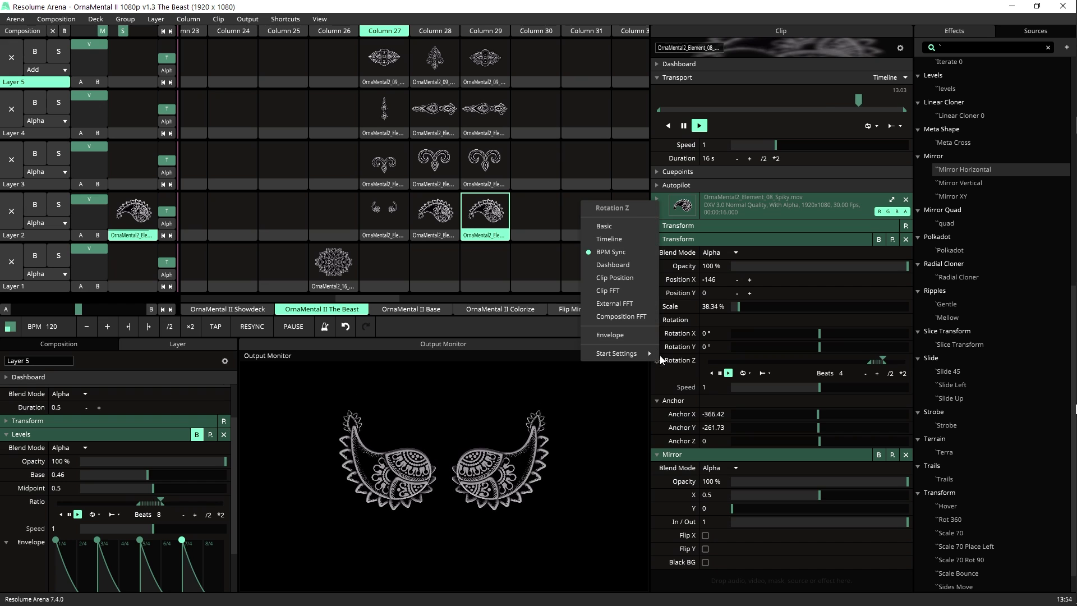
pyautogui.click(637, 340)
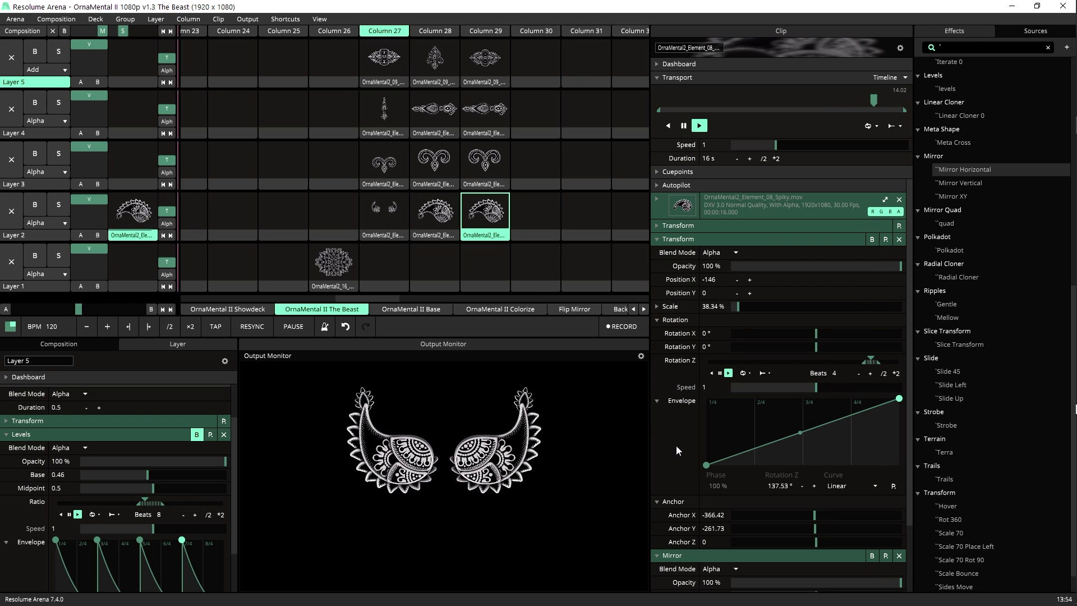
pyautogui.click(887, 486)
pyautogui.click(866, 254)
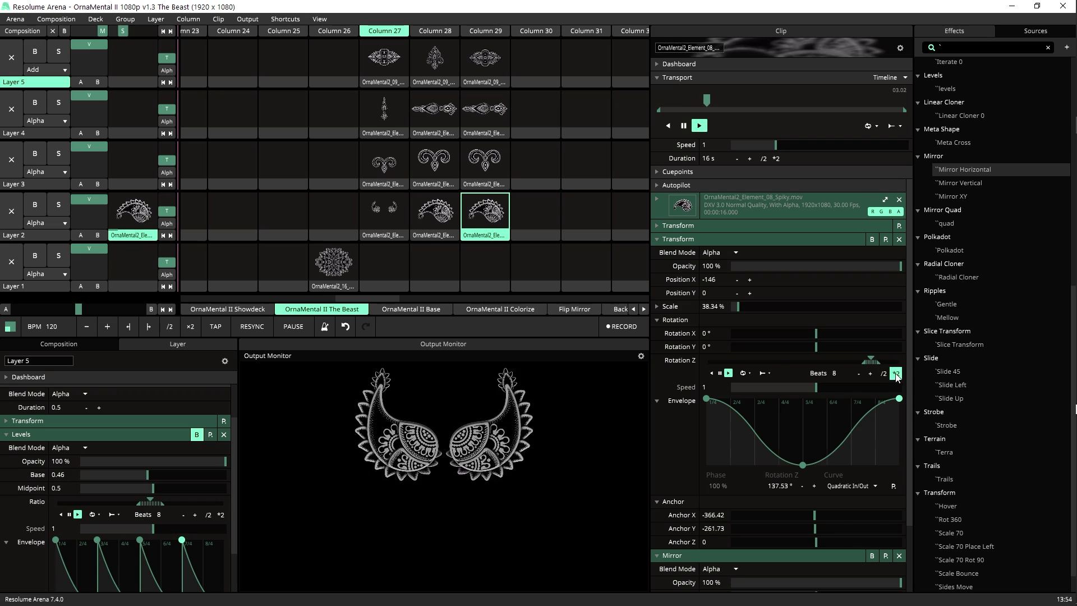
# Launch the Column 29 clips on layers 3, 4 and 5.
pyautogui.click(490, 166)
pyautogui.click(485, 108)
pyautogui.click(483, 59)
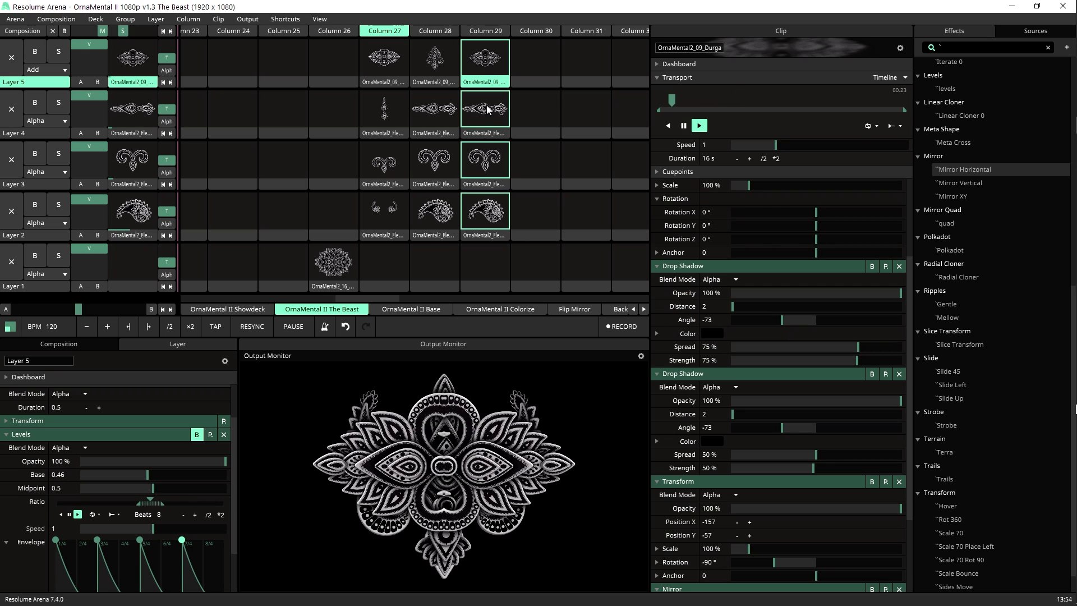
# Select Layer 2's Column 29 paisley clip to show its Clip panel settings.
pyautogui.click(493, 235)
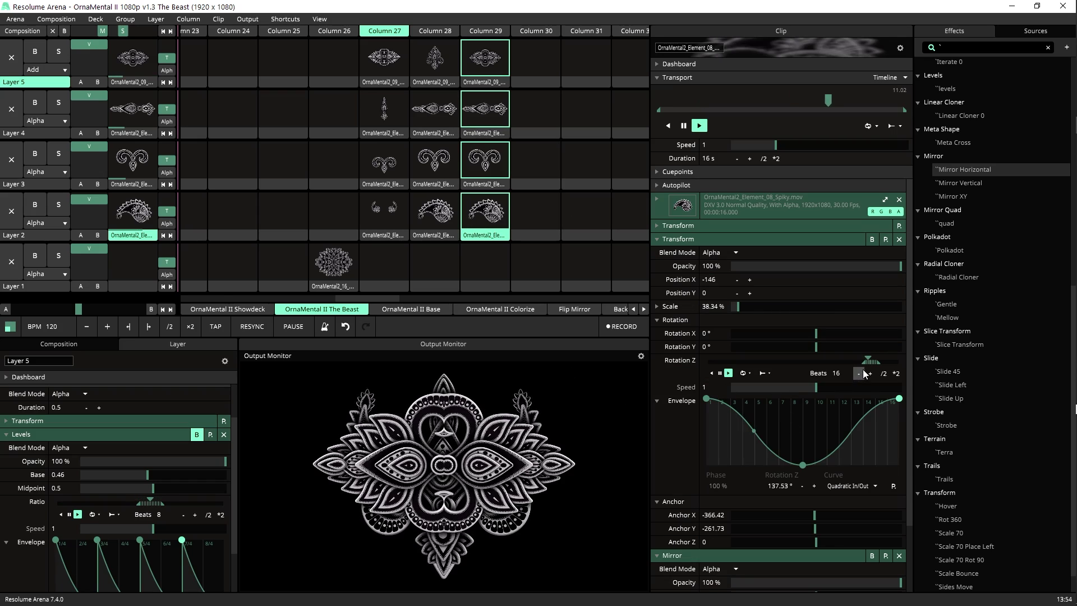
pyautogui.moveTo(867, 365)
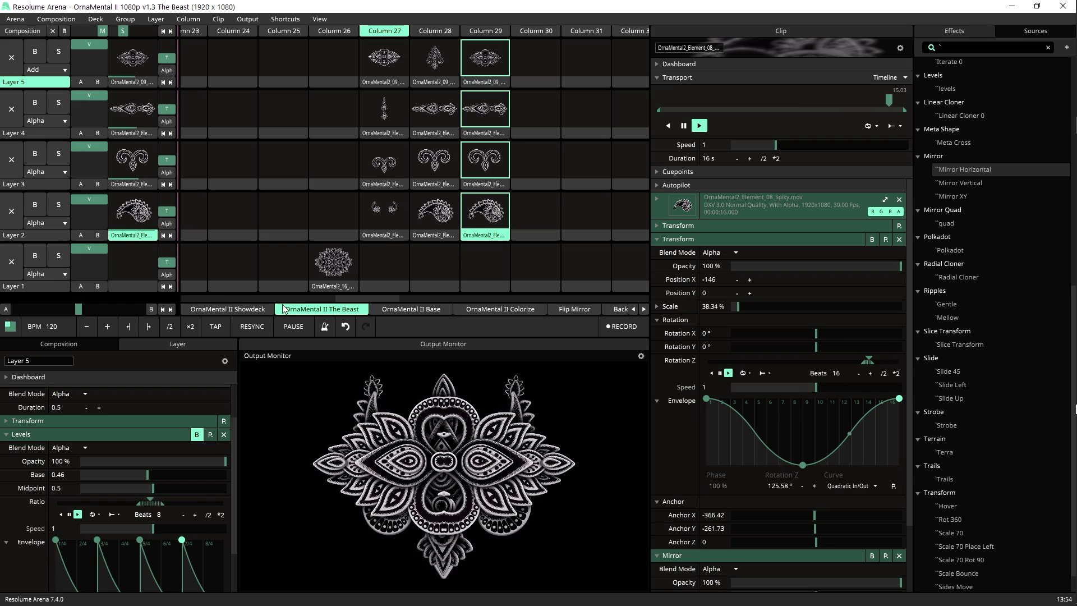
# Clear the output so that only the Durga ornament on layer 5 plays, with its Levels collapsed.
pyautogui.click(53, 31)
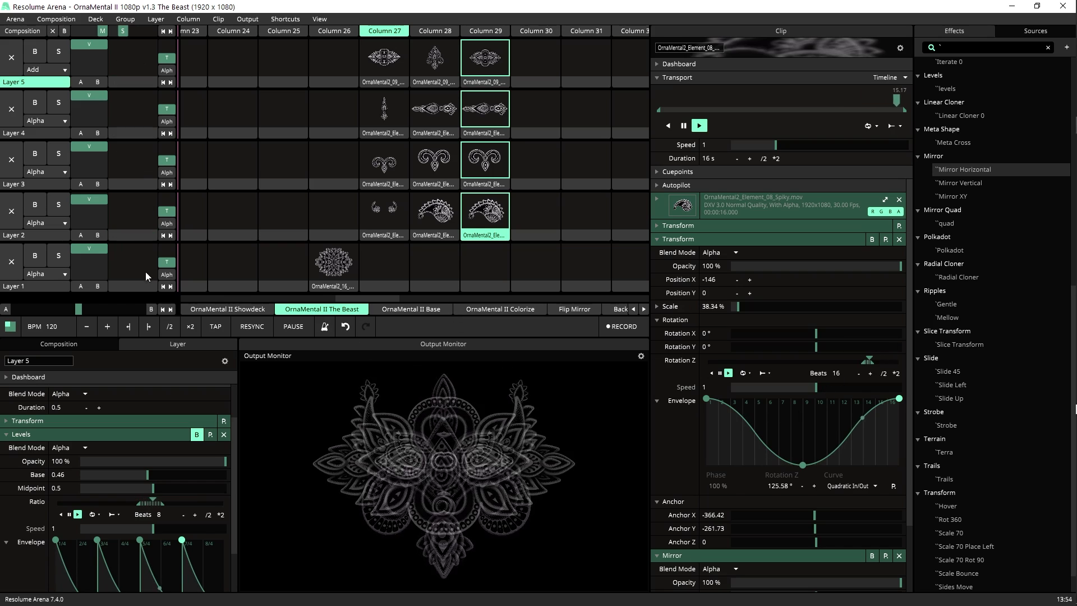
pyautogui.click(486, 58)
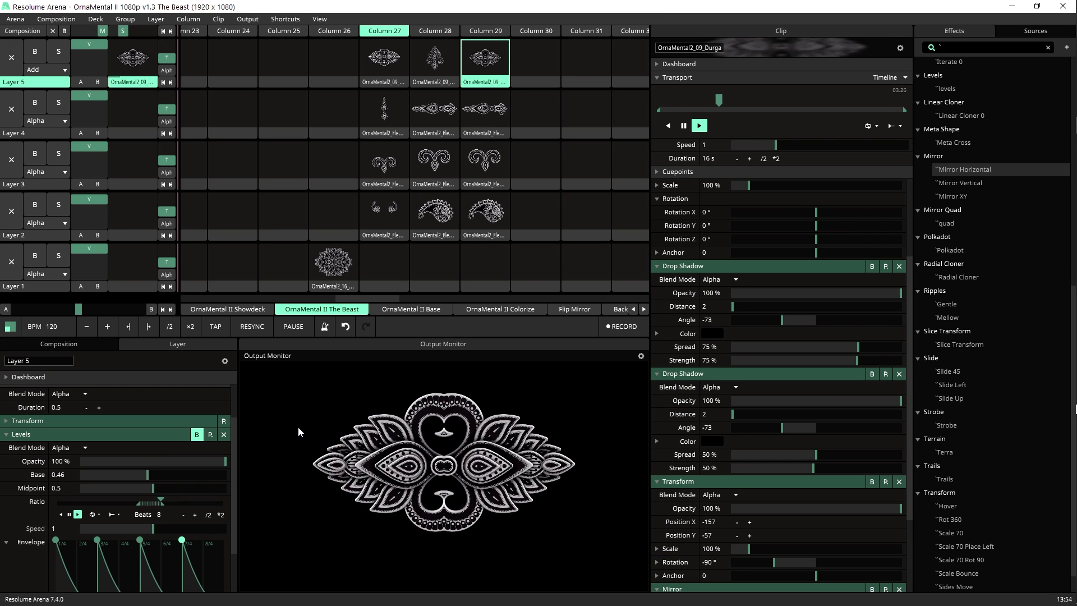
pyautogui.click(89, 434)
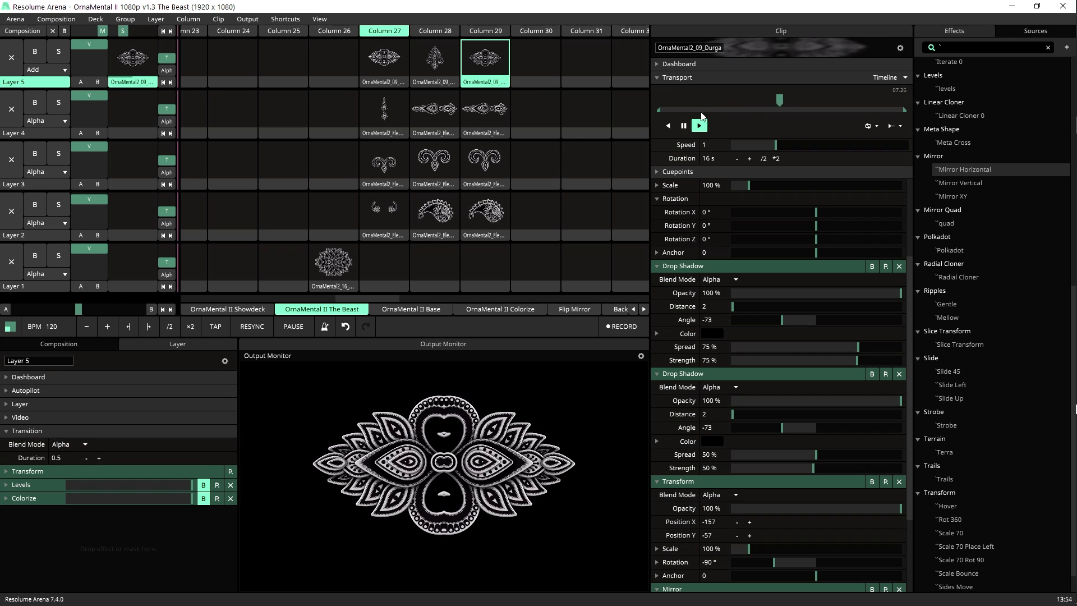
# Enable the composition's first Colorize effect and look at its palette presets without changing them.
pyautogui.click(72, 344)
pyautogui.click(203, 444)
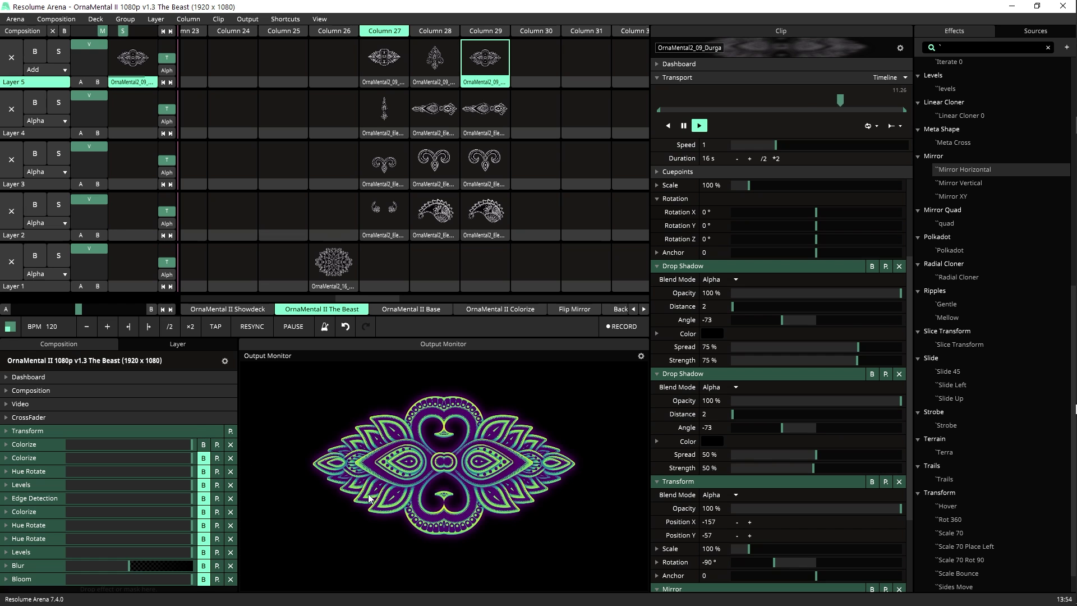
pyautogui.click(43, 446)
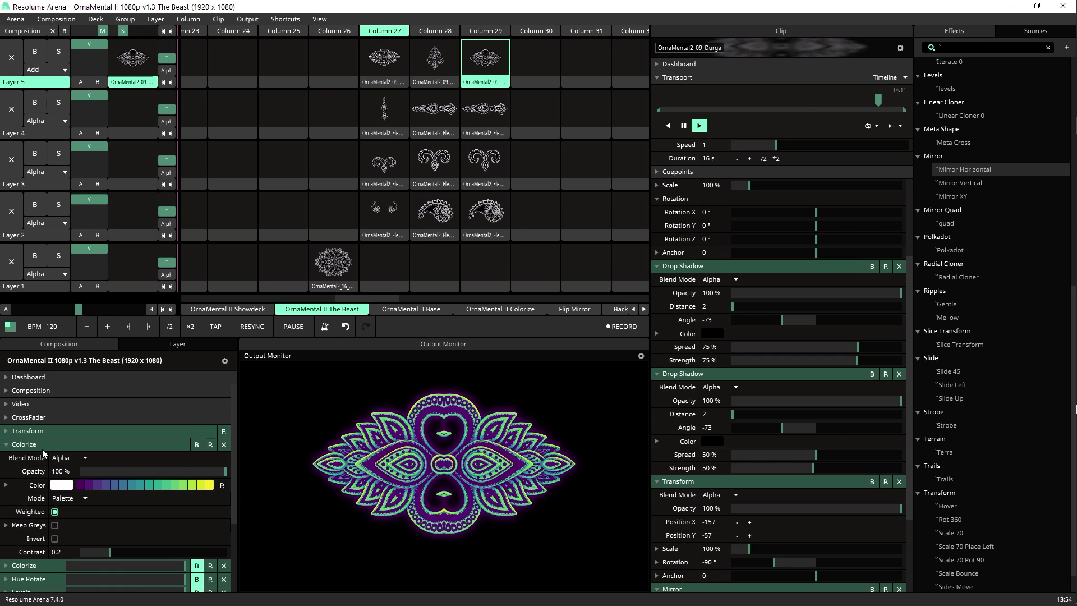
pyautogui.click(221, 486)
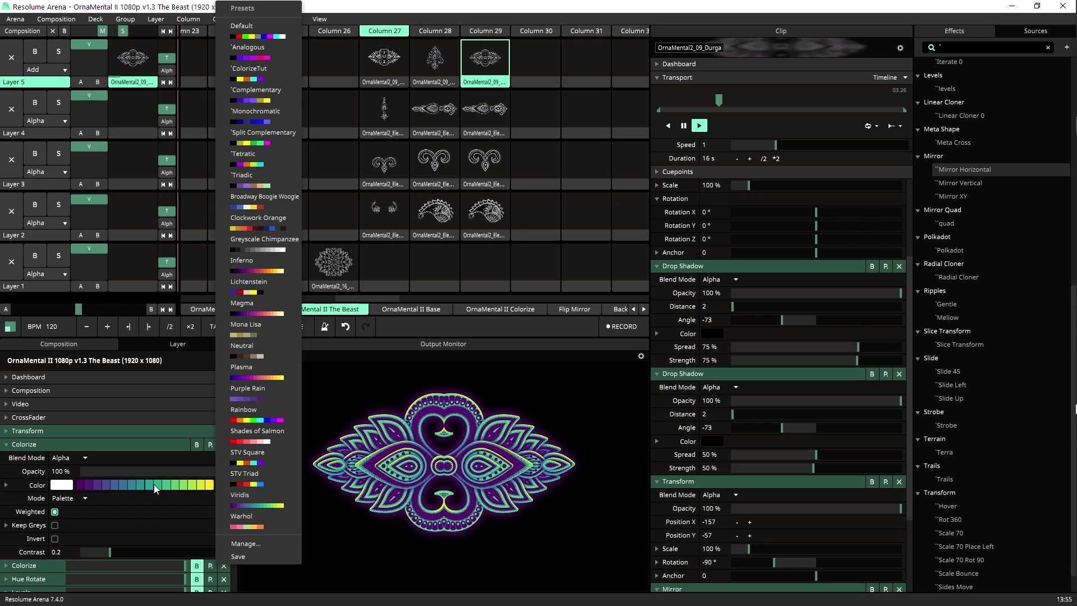
pyautogui.click(547, 415)
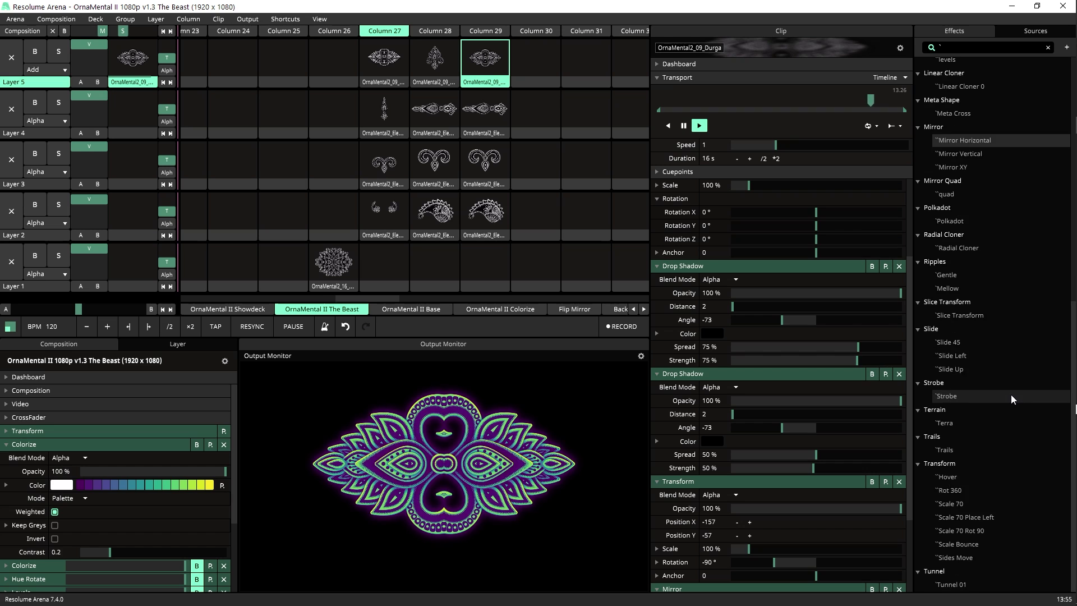
# Set the Durga clip's Levels Base to 0.46 and Ratio to 0.67, with Bloom expanded.
pyautogui.scroll(3, 1010, 394)
pyautogui.scroll(4, 1010, 395)
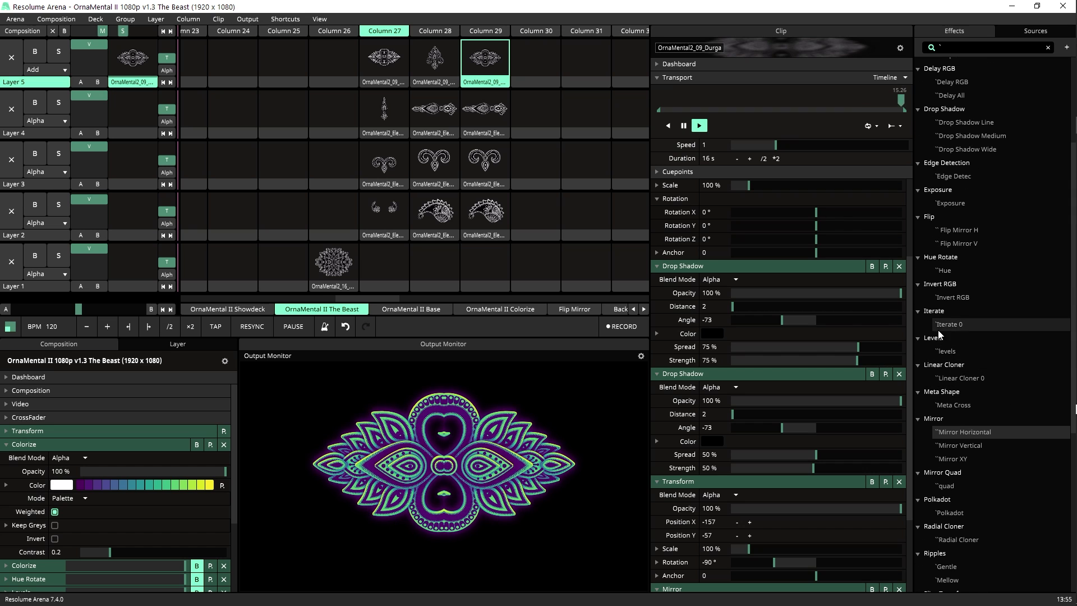
pyautogui.scroll(-2, 760, 577)
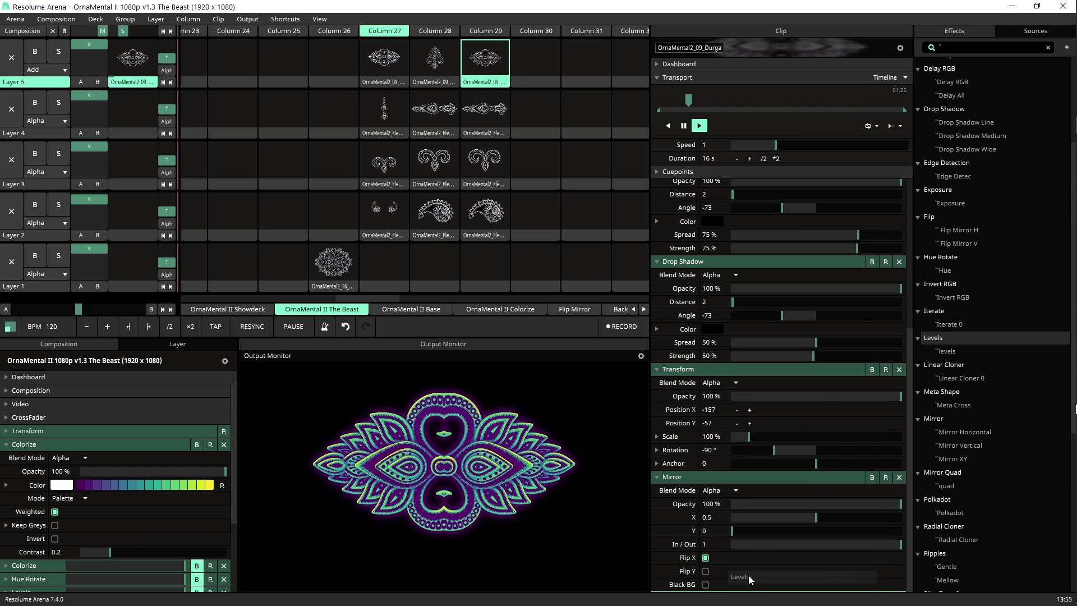
pyautogui.scroll(-2, 752, 583)
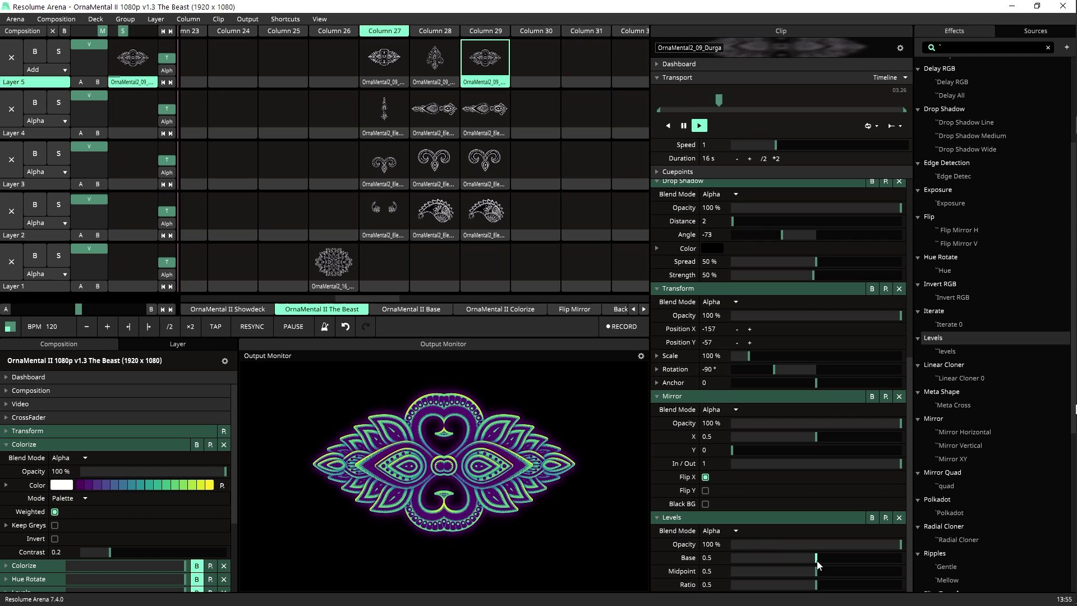
pyautogui.moveTo(815, 560); pyautogui.dragTo(834, 596)
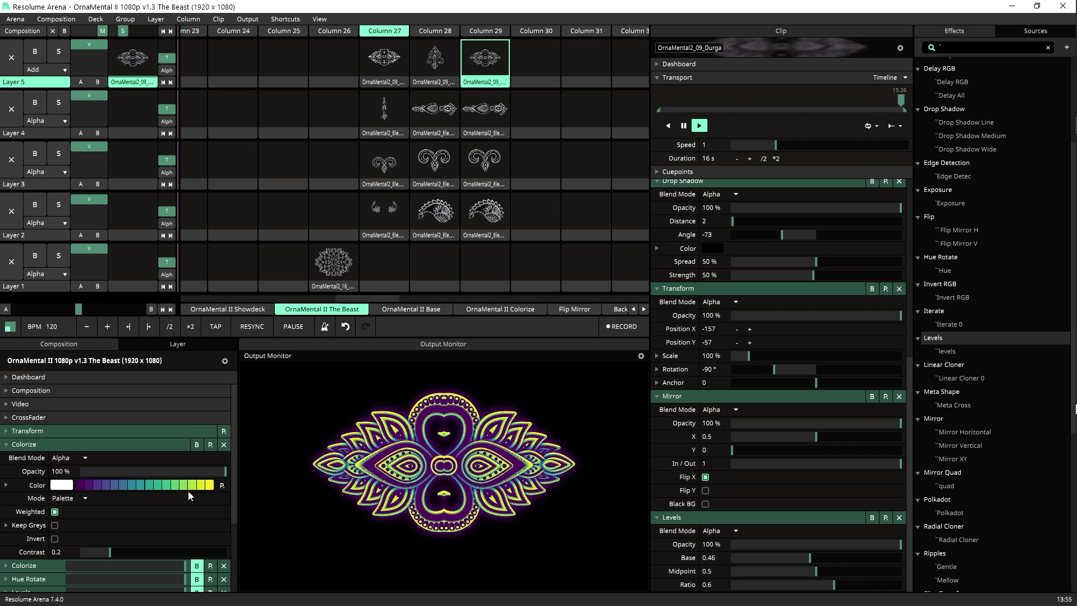
pyautogui.scroll(-3, 187, 490)
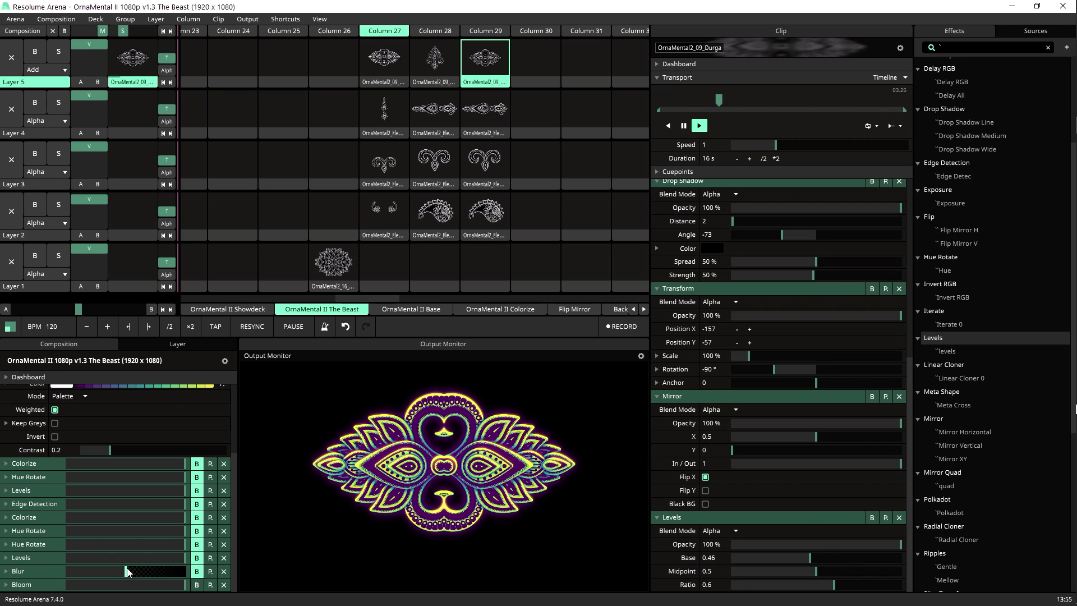
pyautogui.click(6, 585)
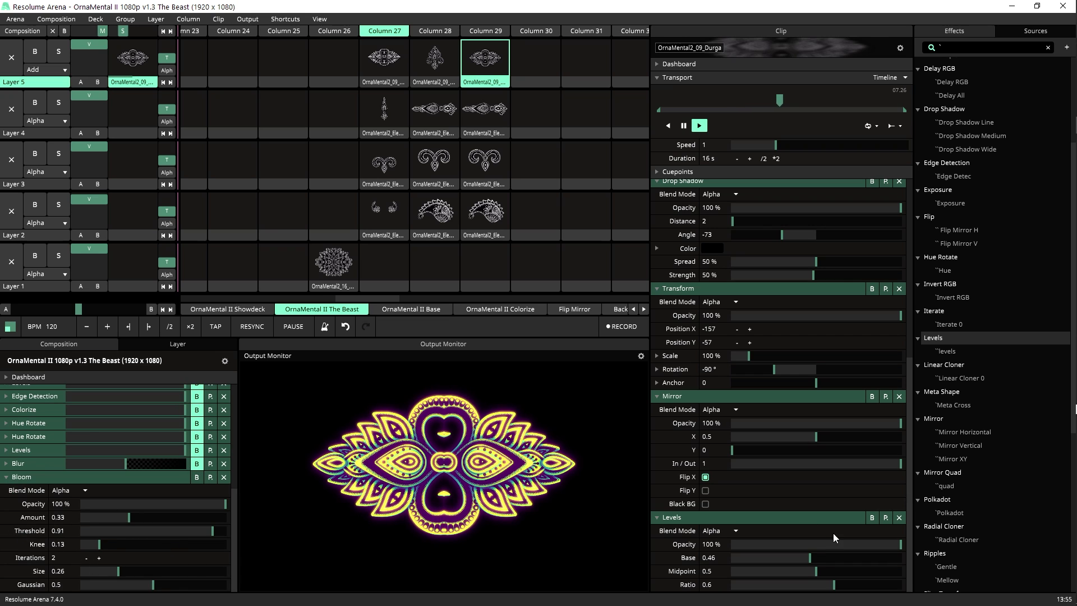
pyautogui.moveTo(833, 584); pyautogui.dragTo(846, 604)
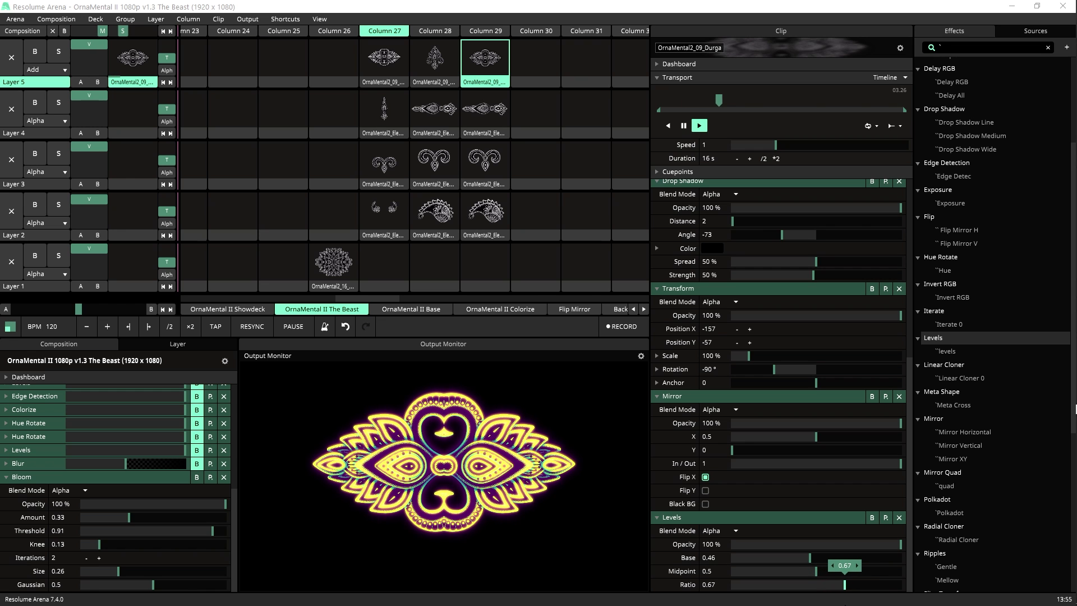
# Try a Timeline animation on the Levels Ratio, ranging from about 0.54 to 0.64.
pyautogui.click(657, 586)
pyautogui.click(618, 468)
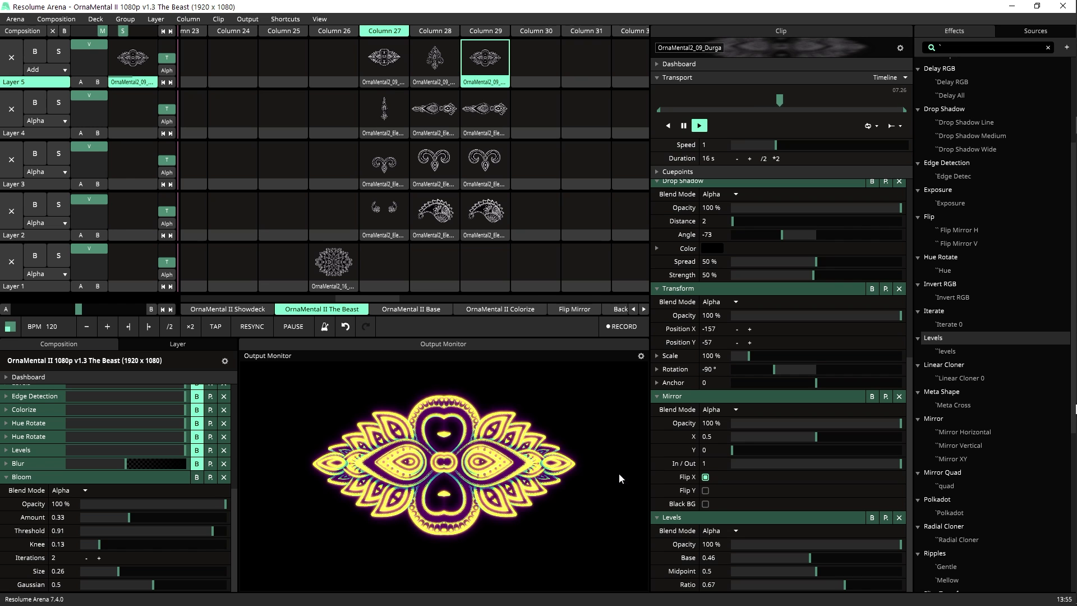
pyautogui.scroll(-1, 719, 480)
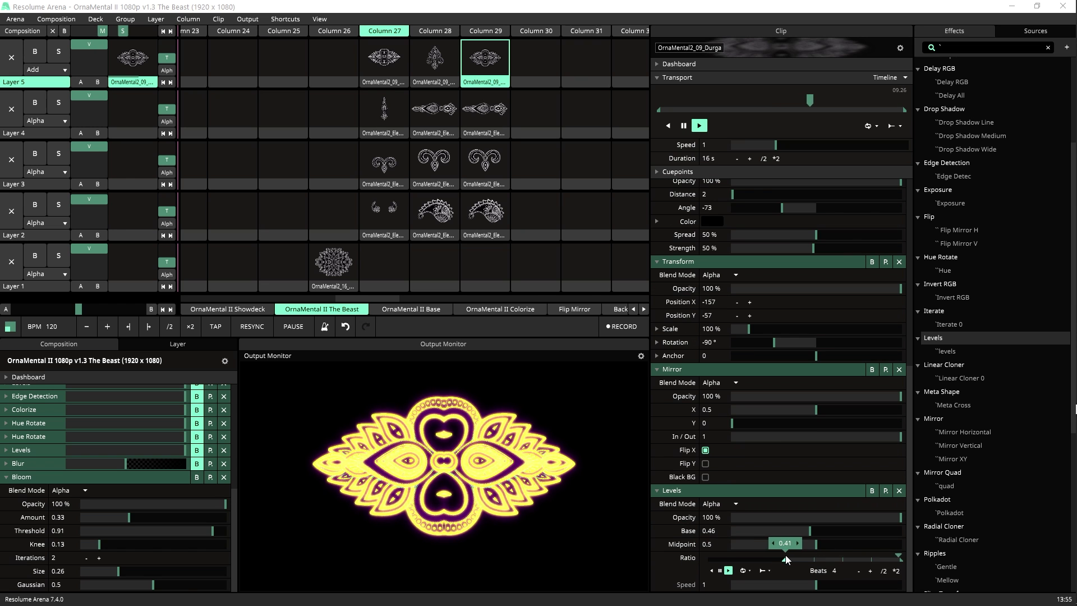
pyautogui.moveTo(802, 561); pyautogui.dragTo(817, 563)
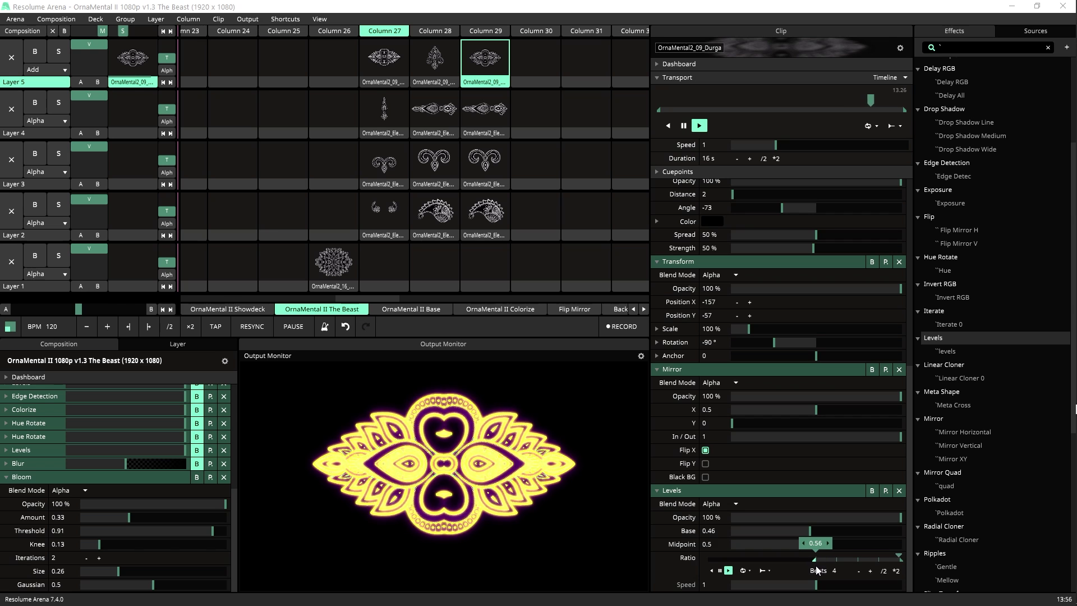
pyautogui.moveTo(901, 560)
pyautogui.moveTo(863, 560); pyautogui.dragTo(831, 562)
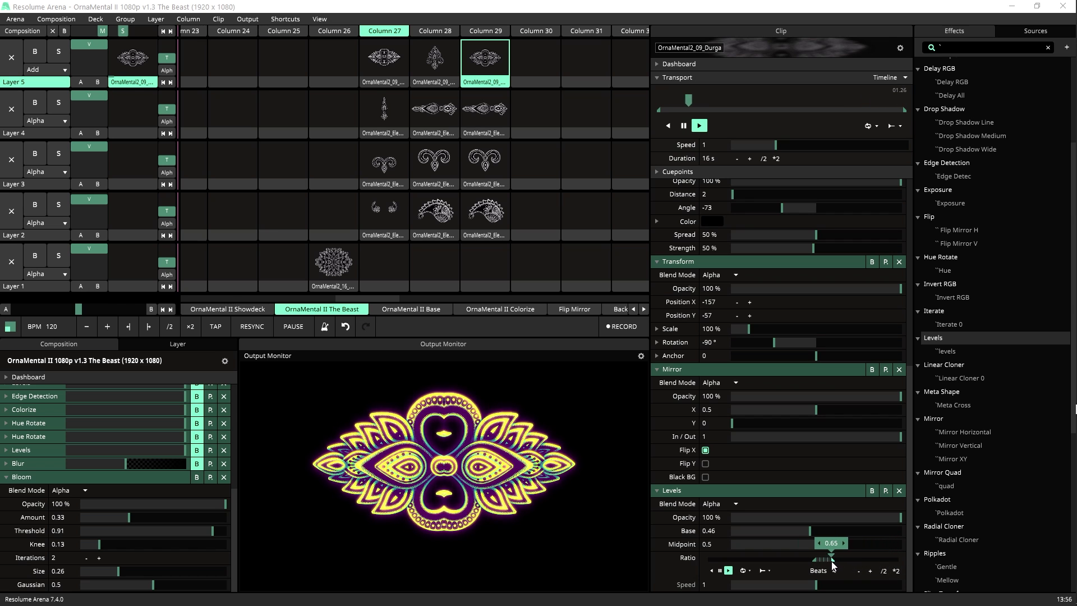
# Switch the Ratio to an Envelope using the 4 To The Floor preset, then collapse Levels.
pyautogui.click(660, 560)
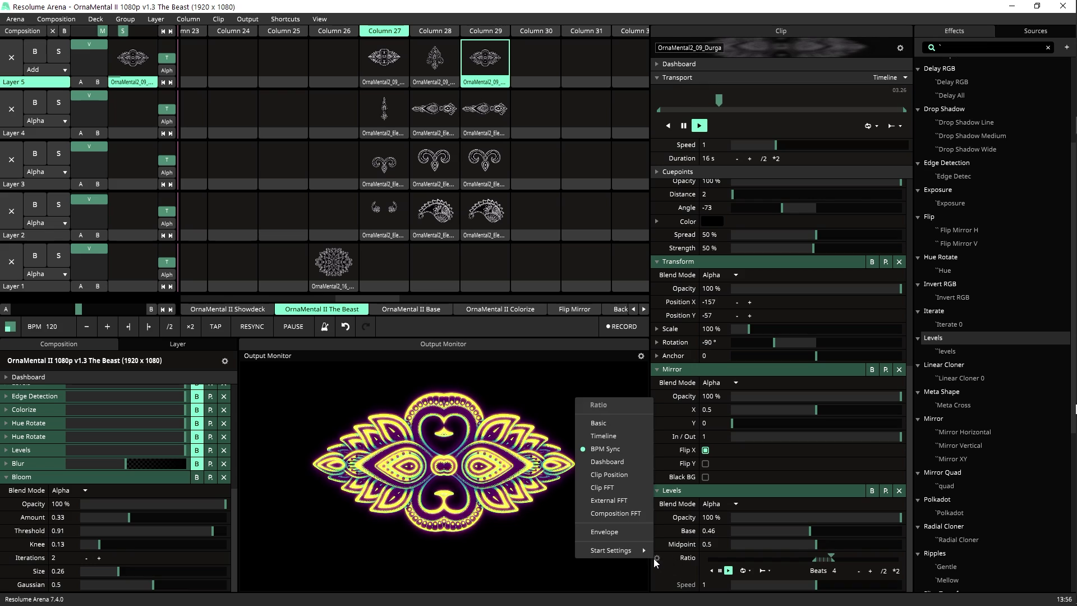
pyautogui.click(637, 529)
pyautogui.scroll(-3, 718, 490)
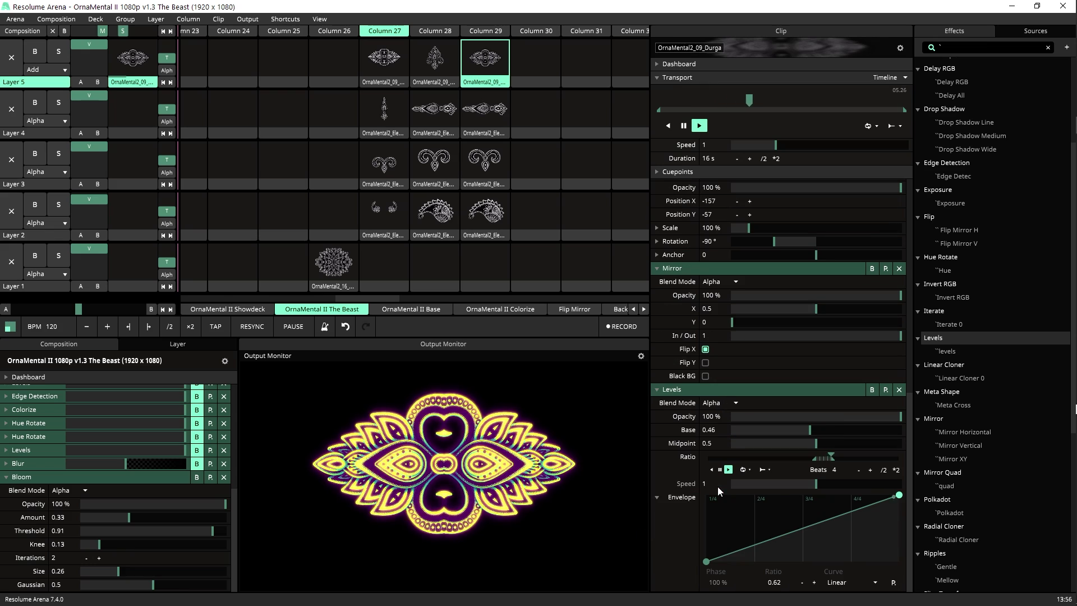
pyautogui.click(893, 582)
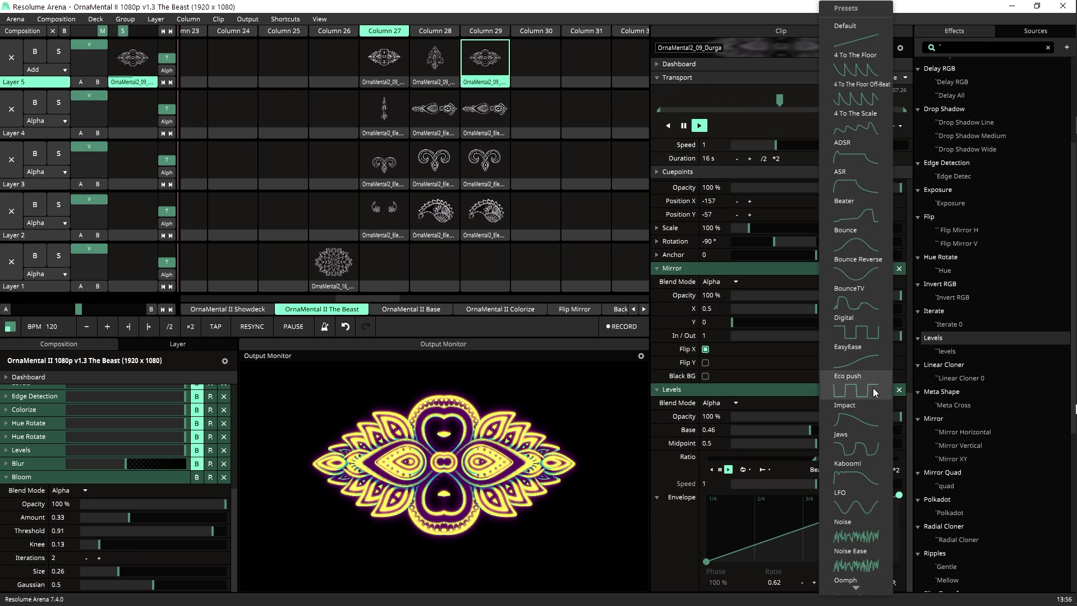
pyautogui.click(858, 70)
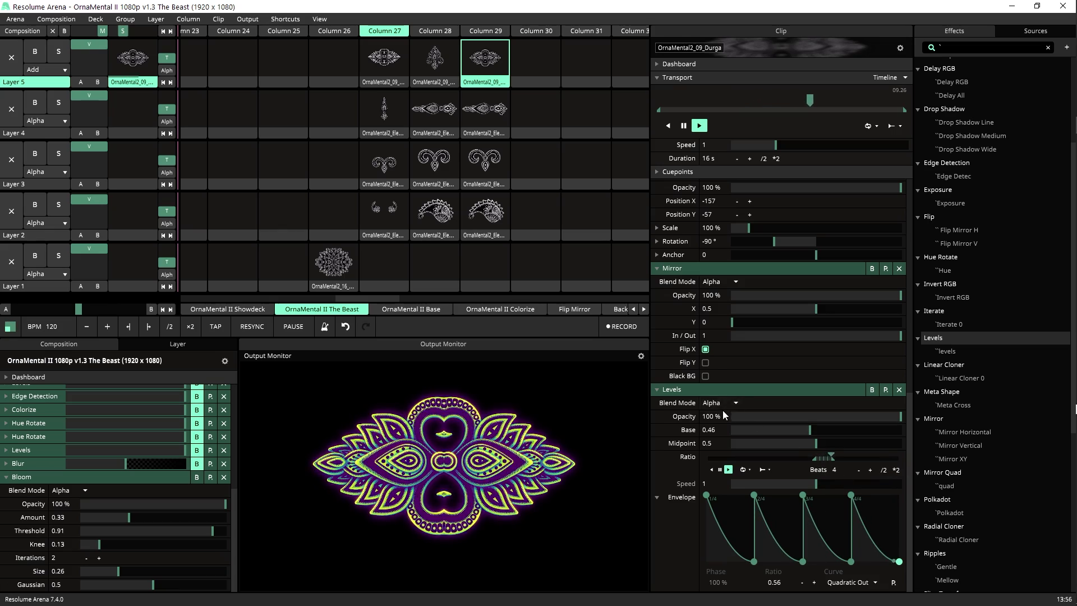
pyautogui.click(658, 388)
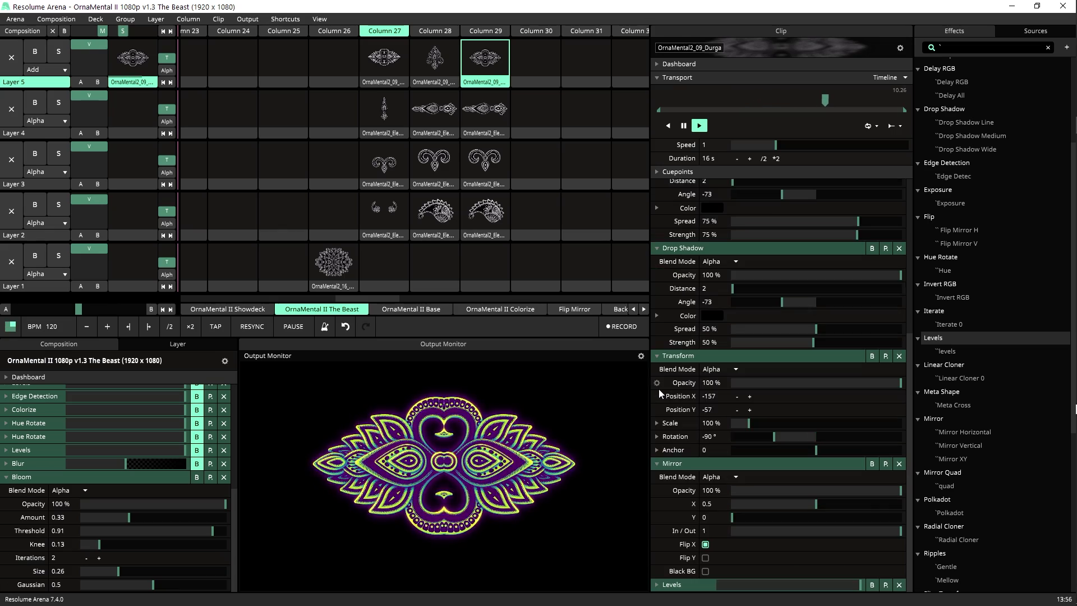
# Launch the Column 27 clips: Durga on Layer 5 and Squid on Layer 4.
pyautogui.click(733, 465)
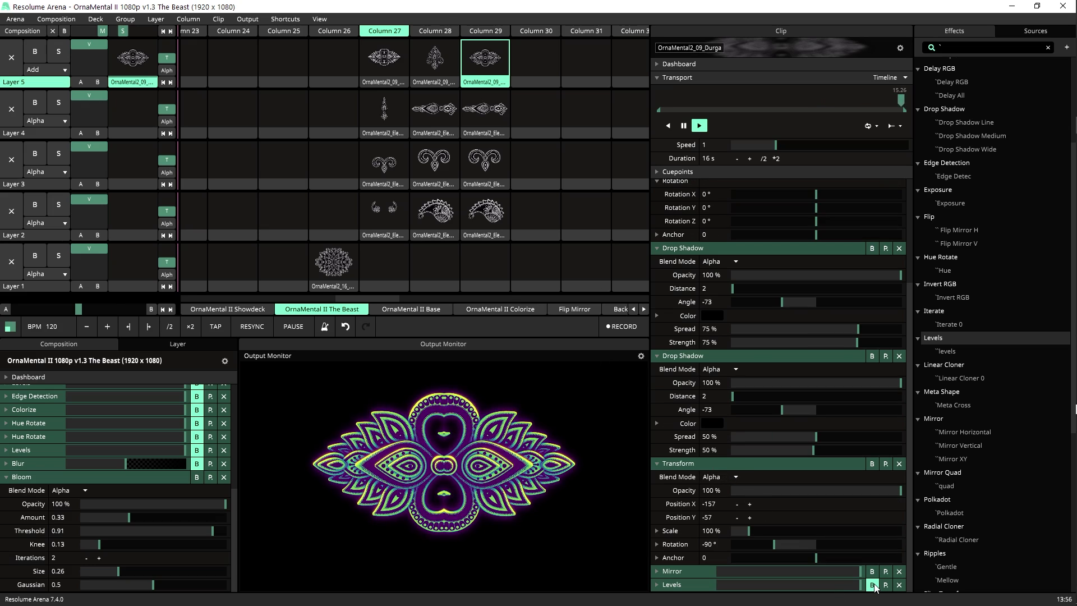
pyautogui.click(383, 64)
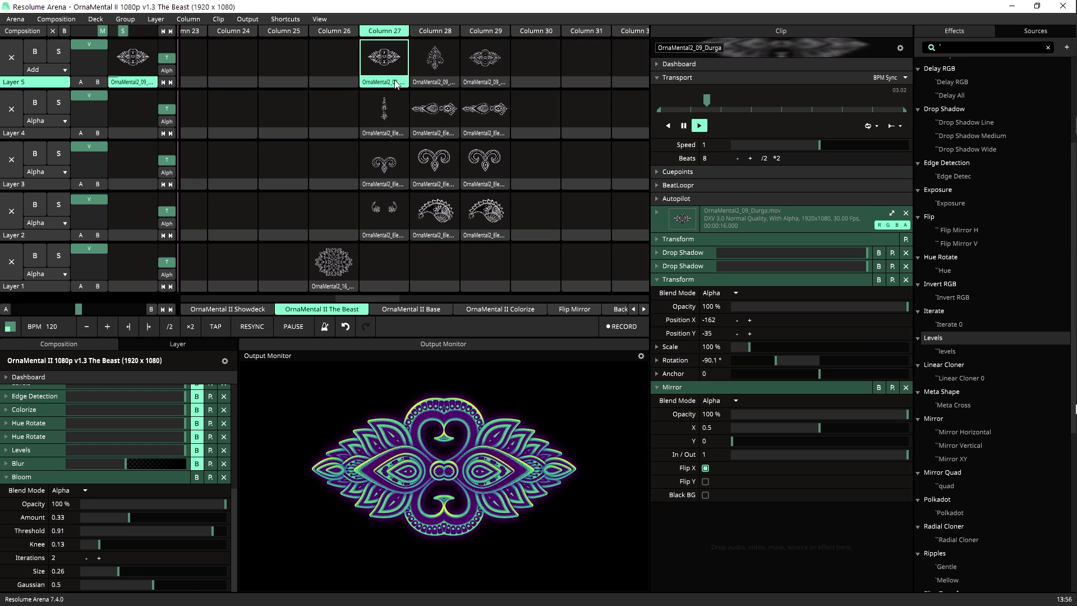
pyautogui.click(165, 62)
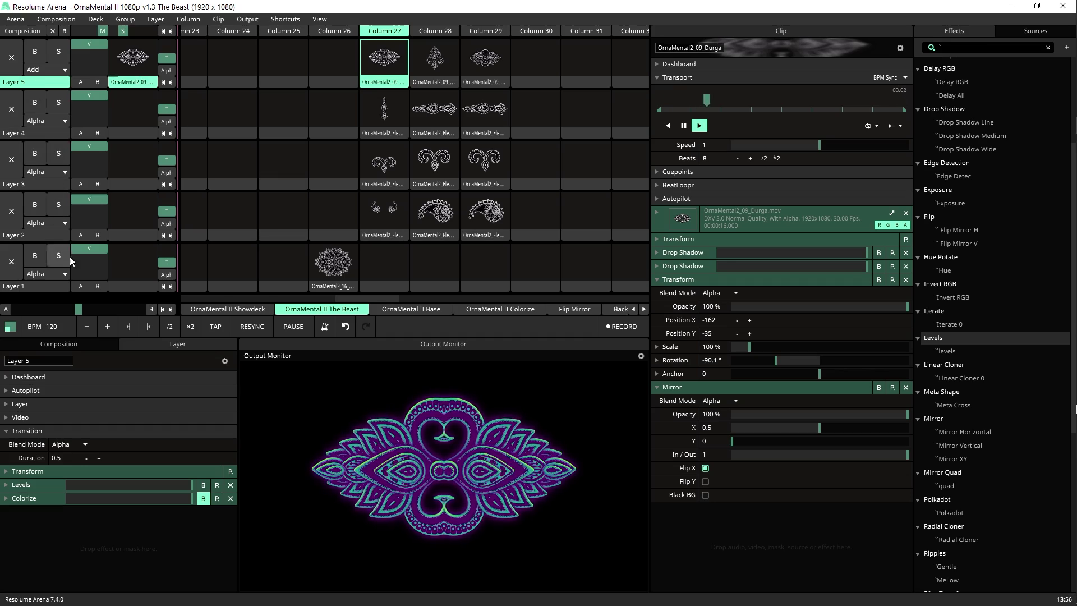
pyautogui.click(389, 112)
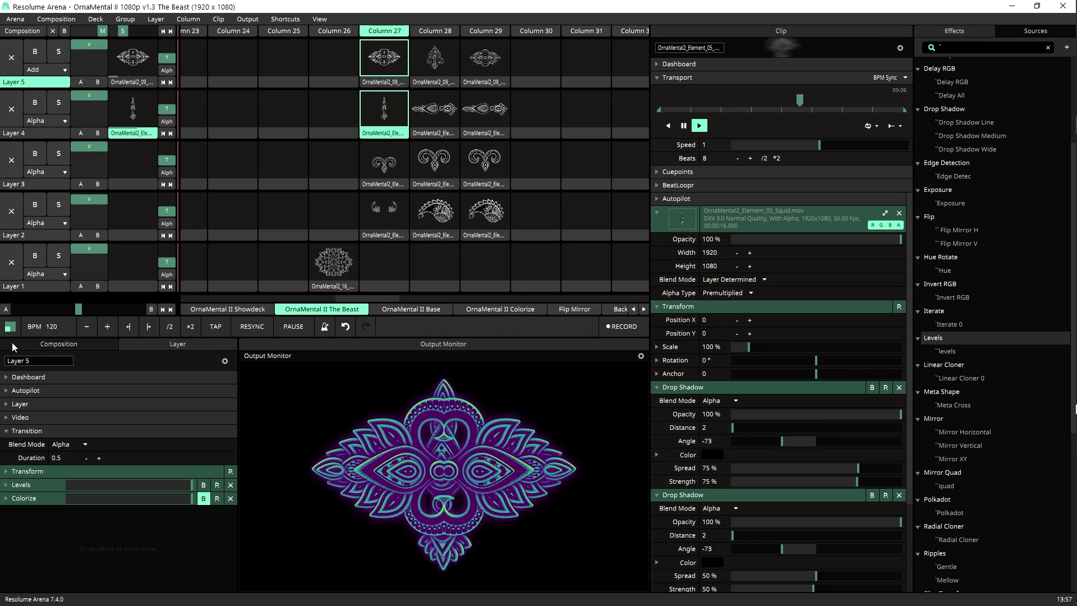
# Compare the Levels envelopes of Layers 5, 4 and 3, then launch Layer 3's Horns clip.
pyautogui.click(22, 485)
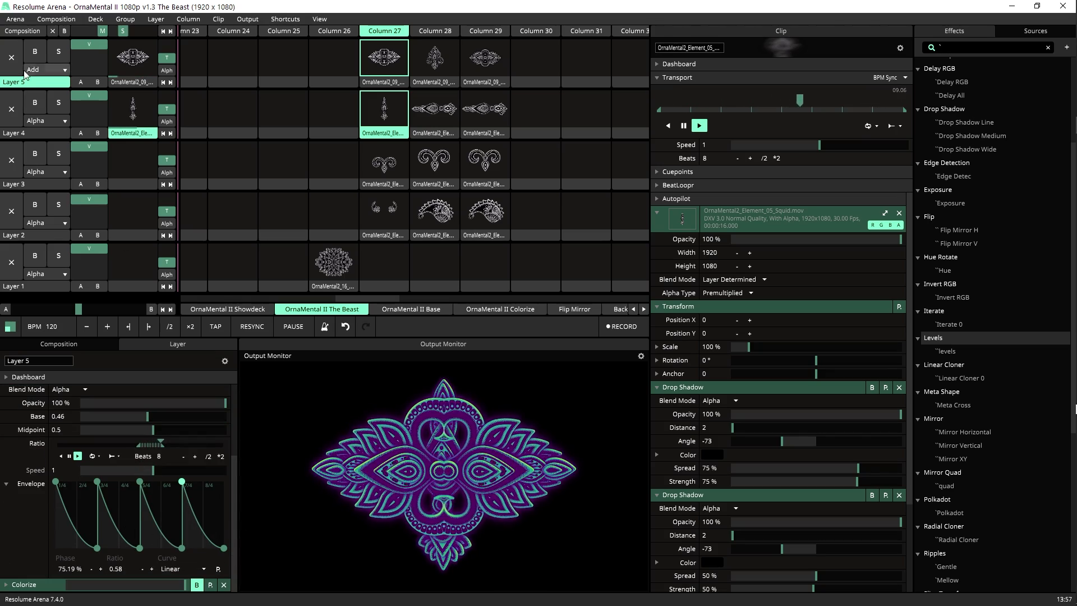
pyautogui.click(31, 135)
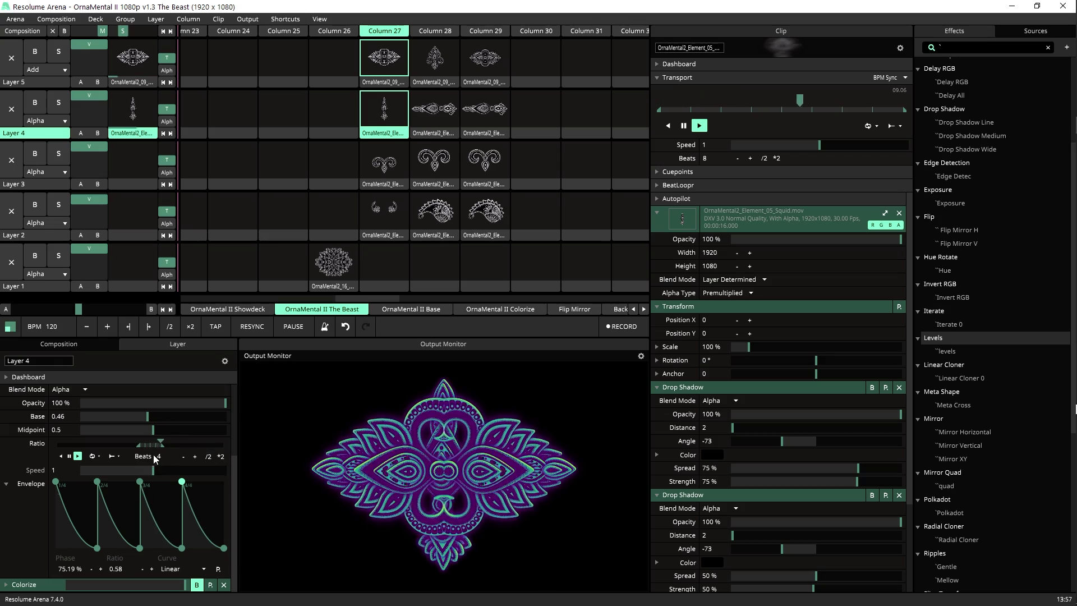
pyautogui.click(45, 83)
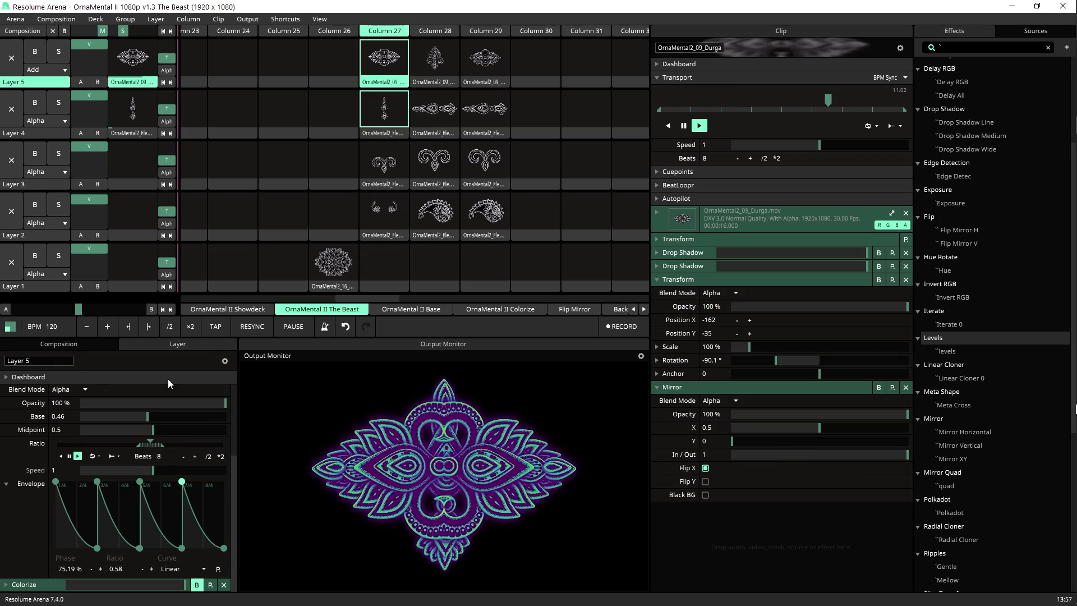
pyautogui.click(46, 135)
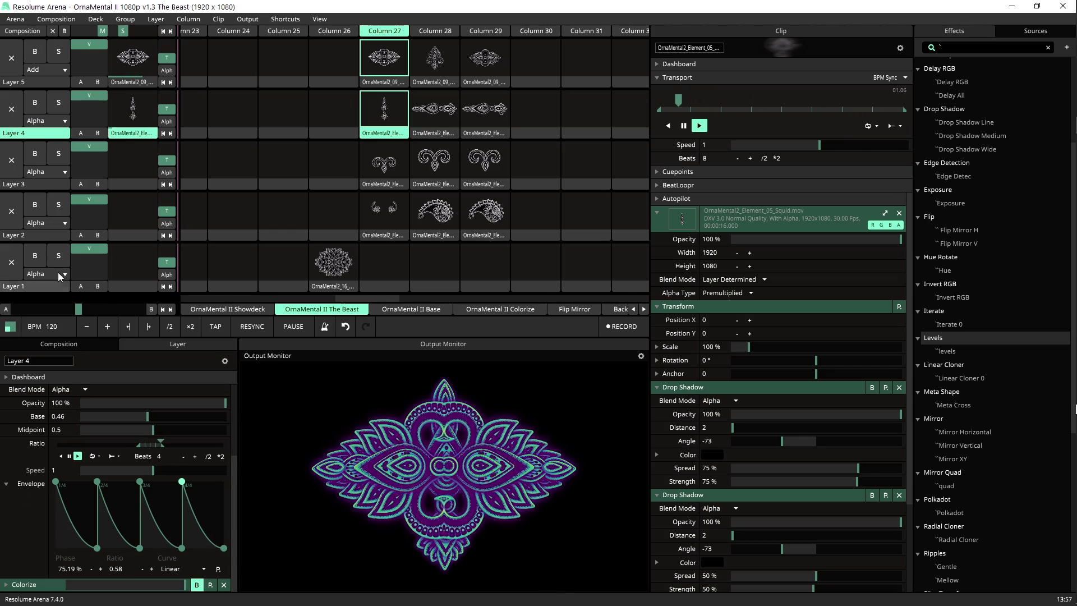
pyautogui.click(63, 183)
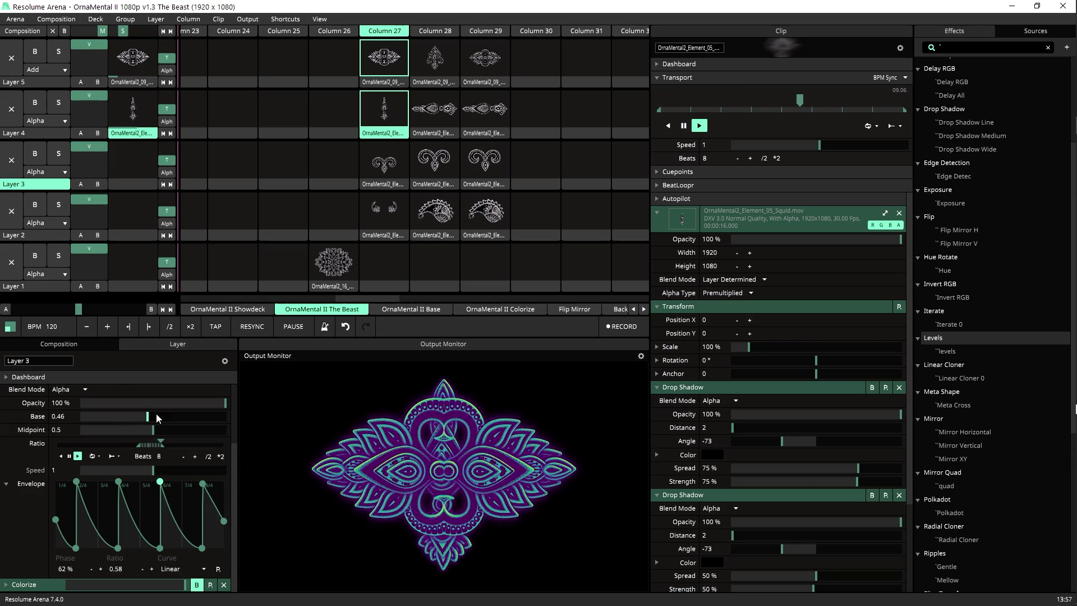
pyautogui.click(384, 163)
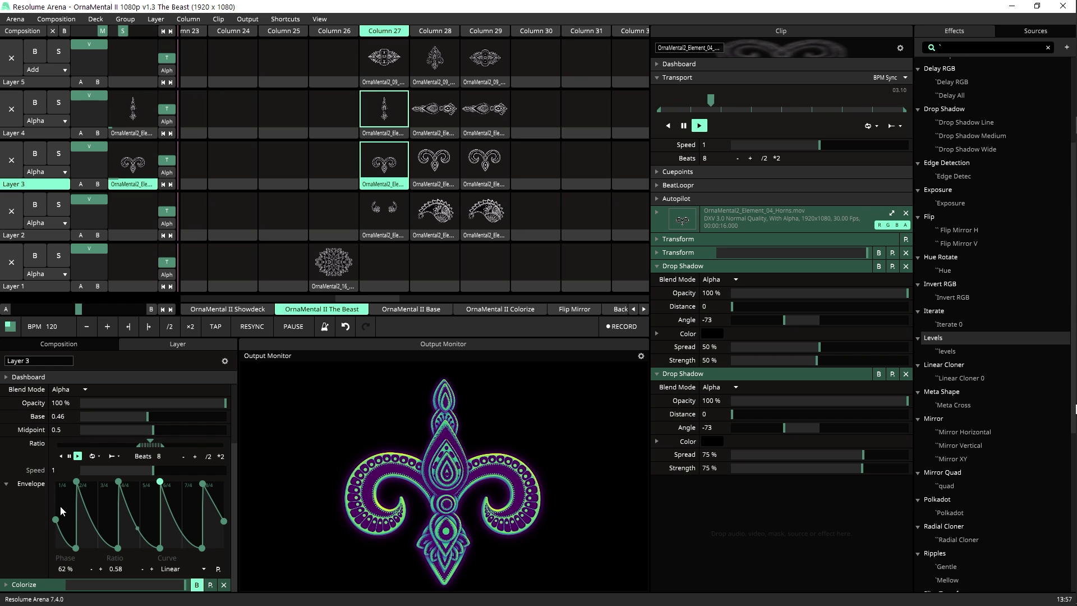
# Apply the 4 To The Floor Off-Beat preset to Layer 3's Levels envelope.
pyautogui.click(76, 482)
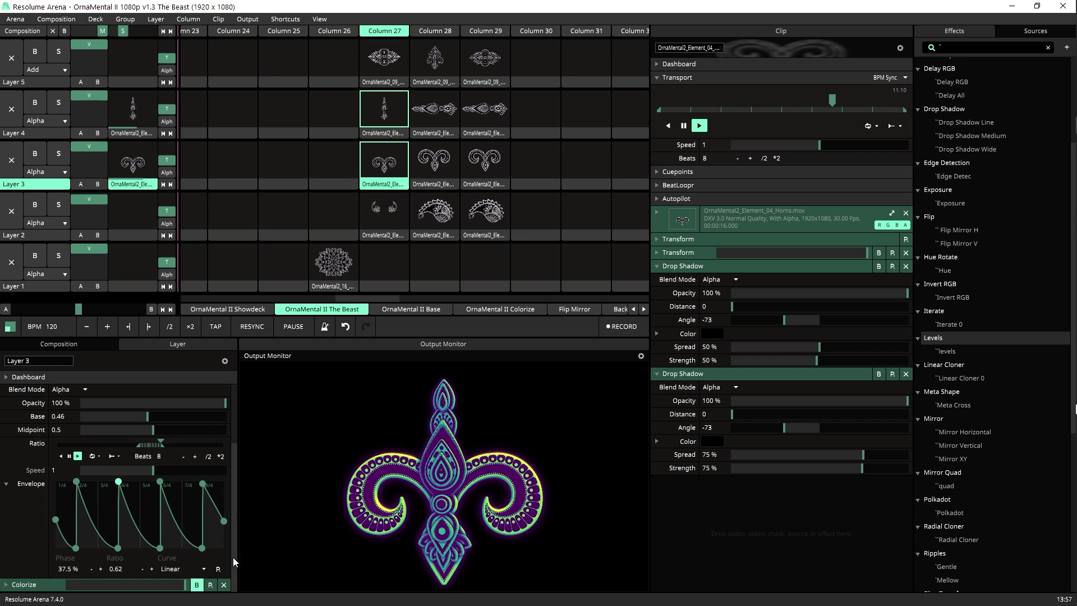
pyautogui.click(218, 569)
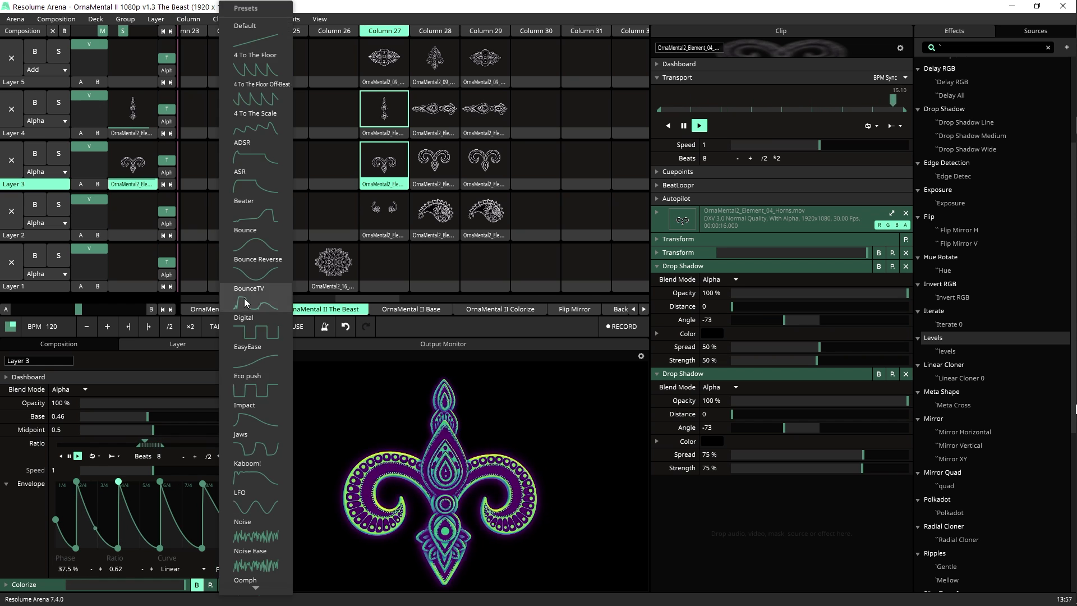
pyautogui.click(259, 102)
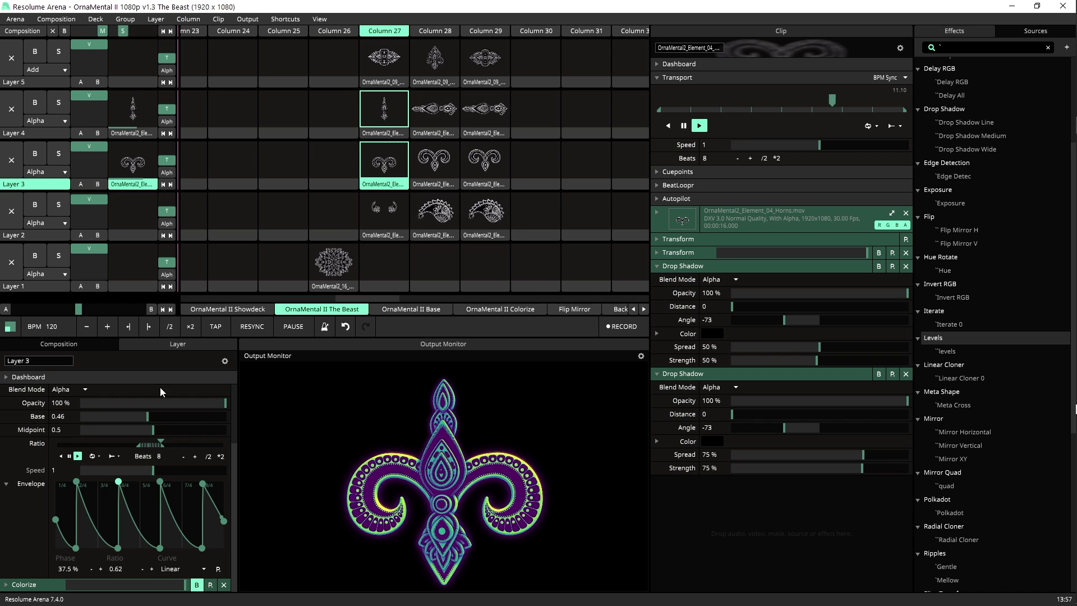
# Launch Layer 2's Spiky clip and relaunch Durga on Layer 5 in Column 27.
pyautogui.click(52, 233)
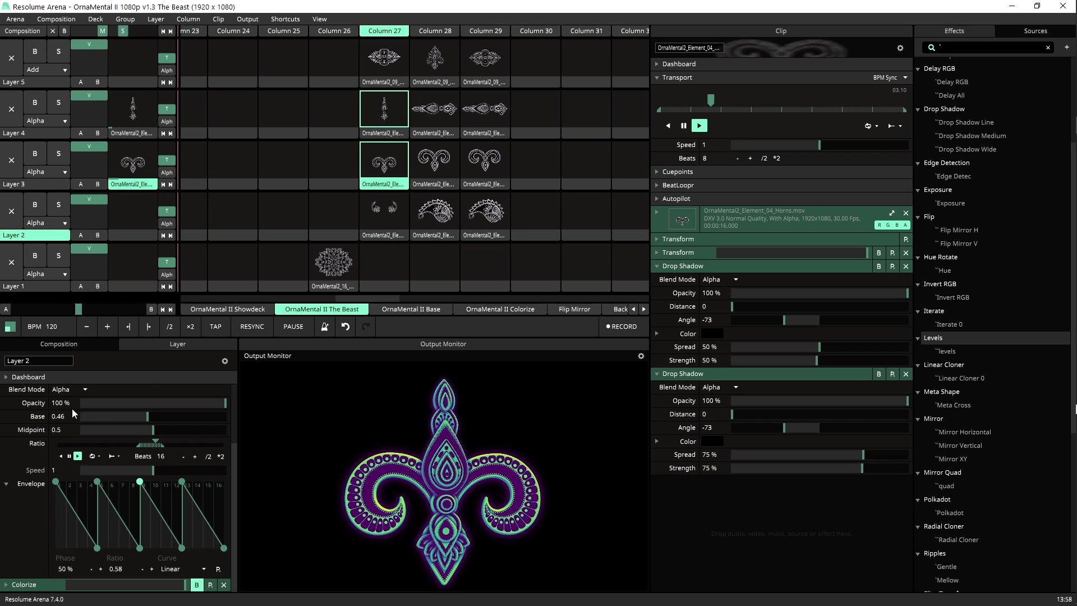
pyautogui.click(381, 210)
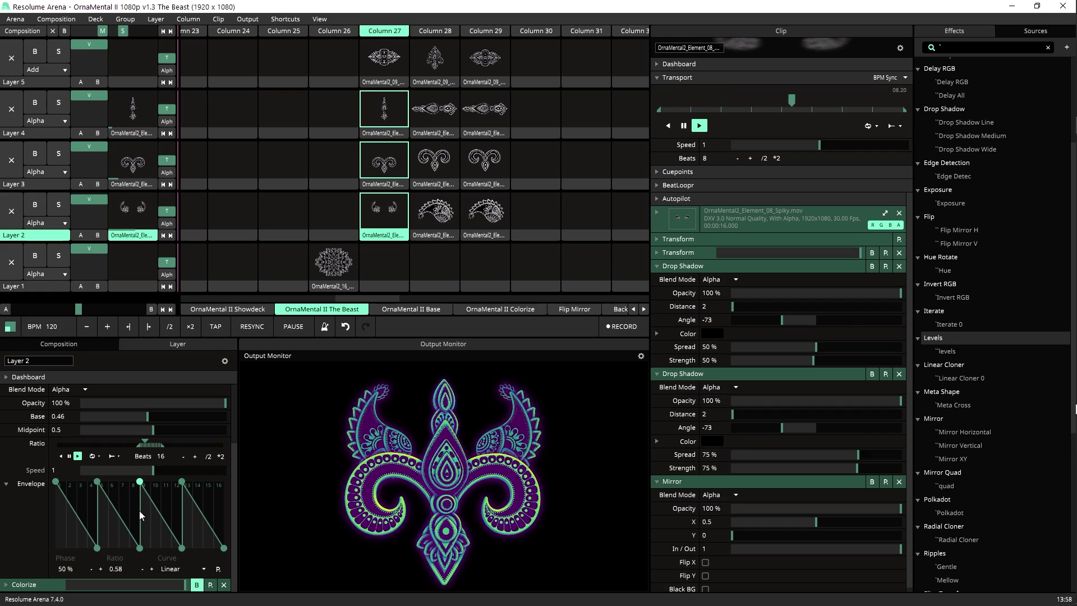
pyautogui.click(219, 570)
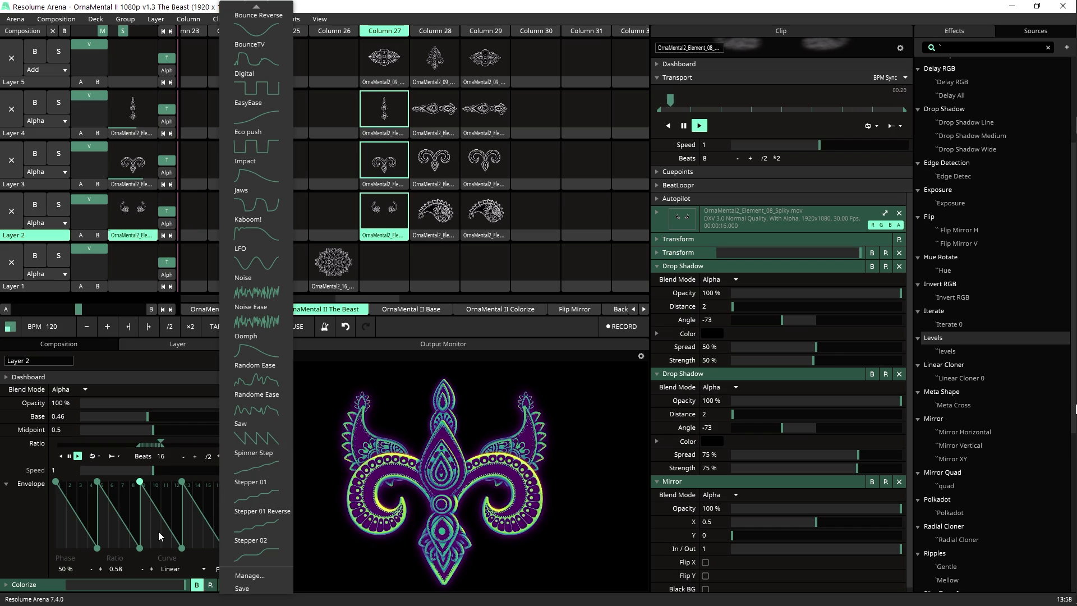
pyautogui.click(170, 522)
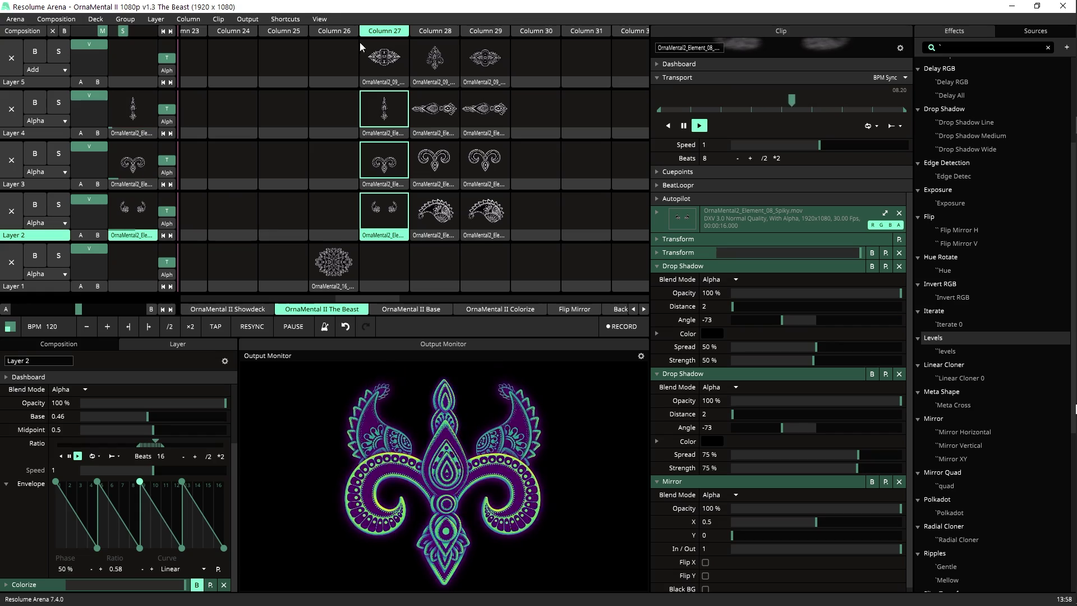
pyautogui.click(374, 59)
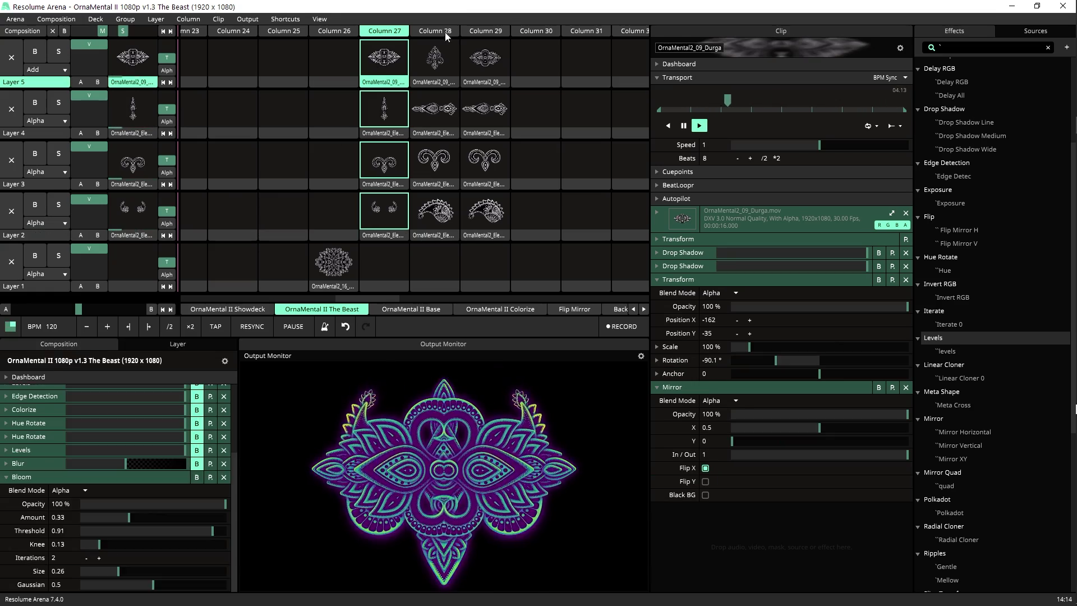
# Add Layer 1's Tail clip from Column 26 and show the composition effect chain from the top.
pyautogui.click(334, 262)
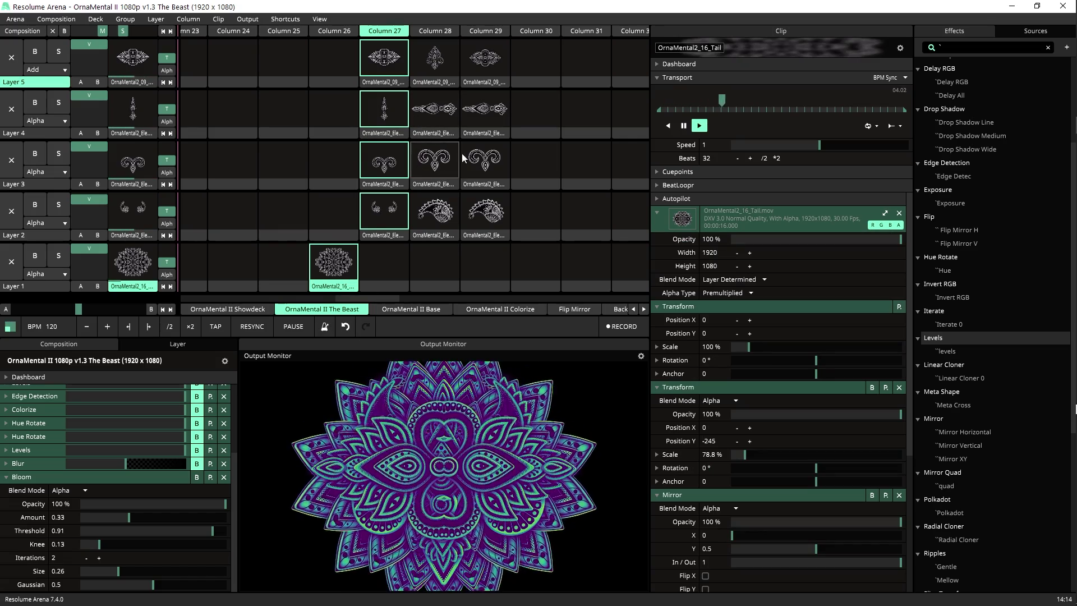
pyautogui.click(59, 287)
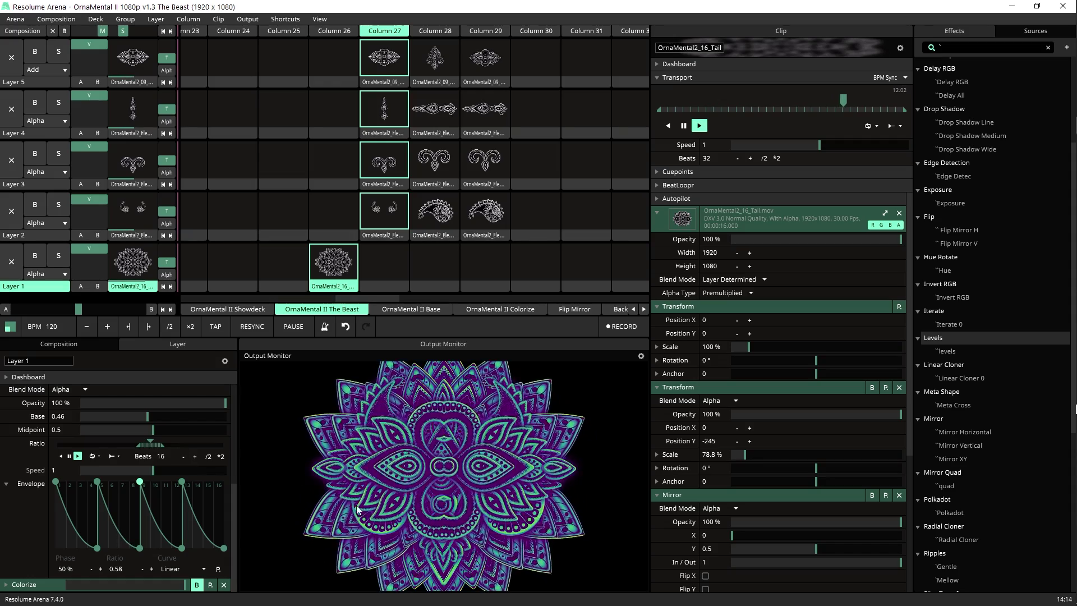
pyautogui.click(55, 346)
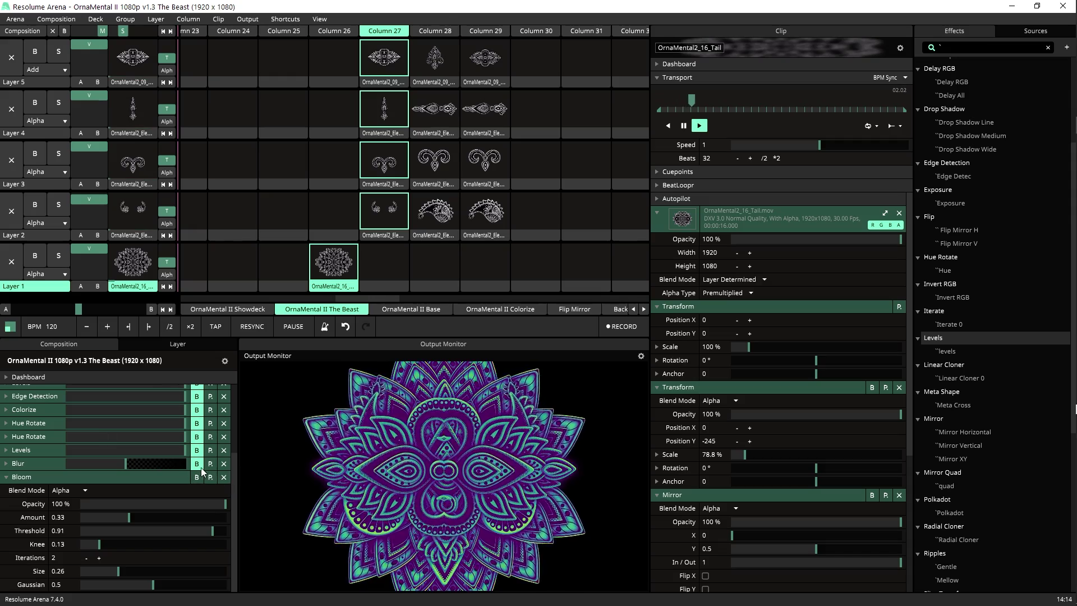
pyautogui.scroll(3, 198, 471)
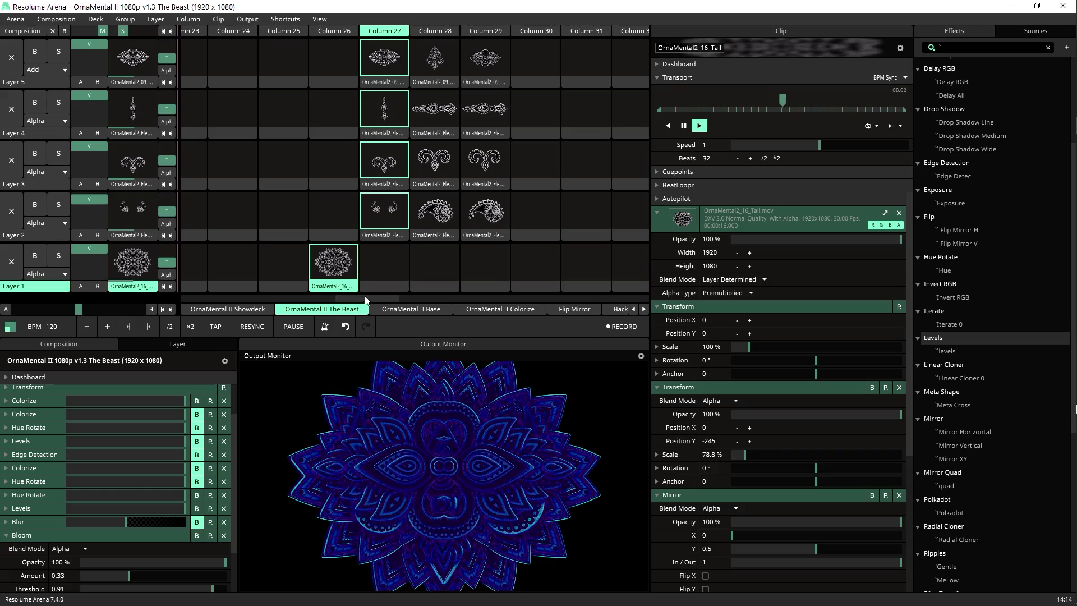
# In the OrnaMental II Showdeck deck, trigger columns 3 and 6, then the Column 18 Squid clips.
pyautogui.click(253, 308)
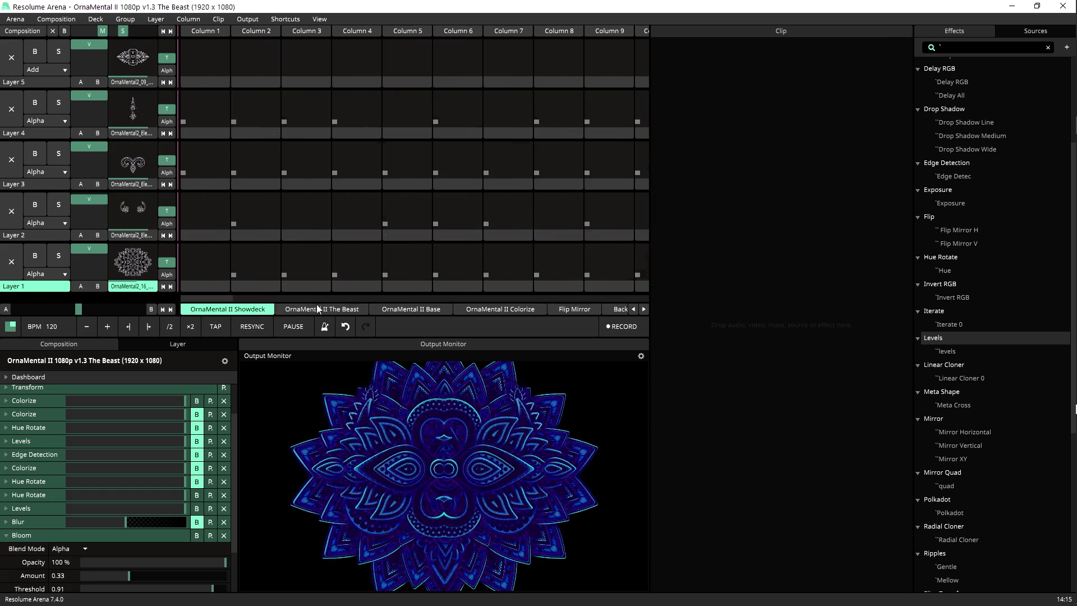
pyautogui.click(314, 31)
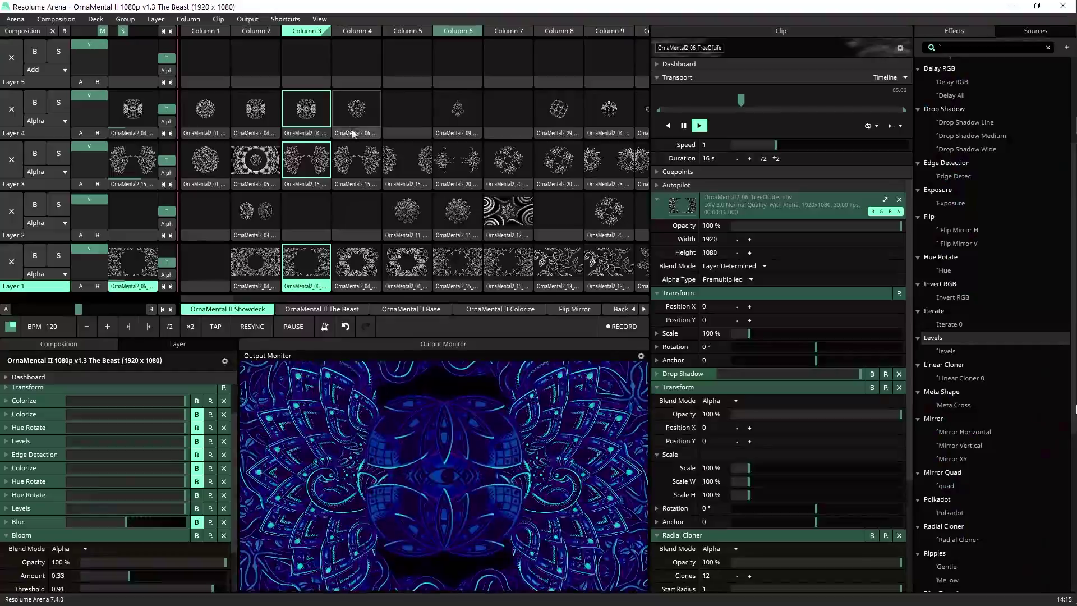
pyautogui.click(458, 31)
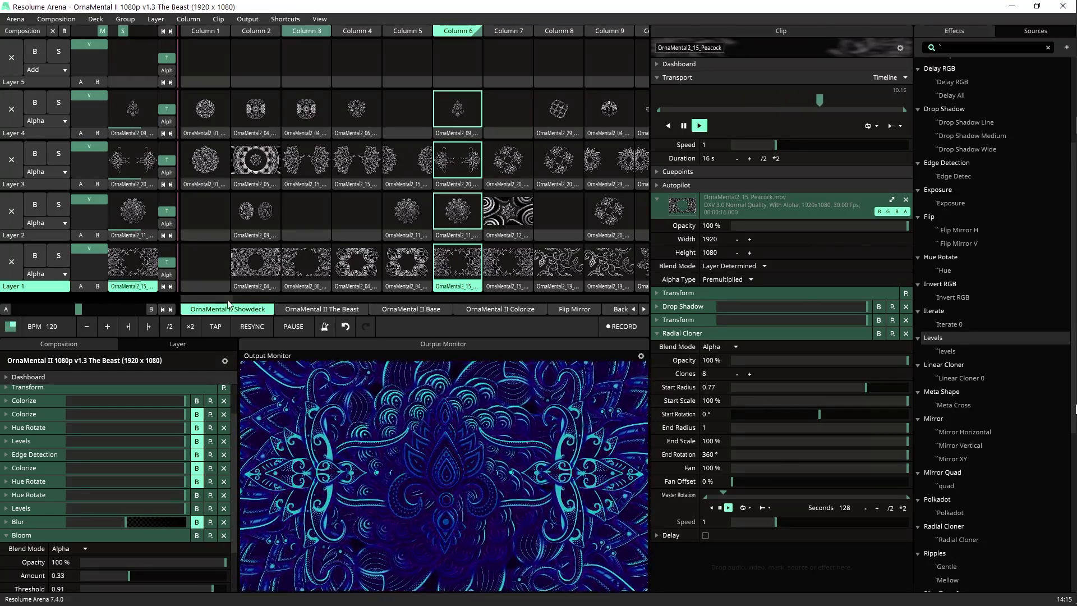
pyautogui.moveTo(227, 305); pyautogui.dragTo(302, 307)
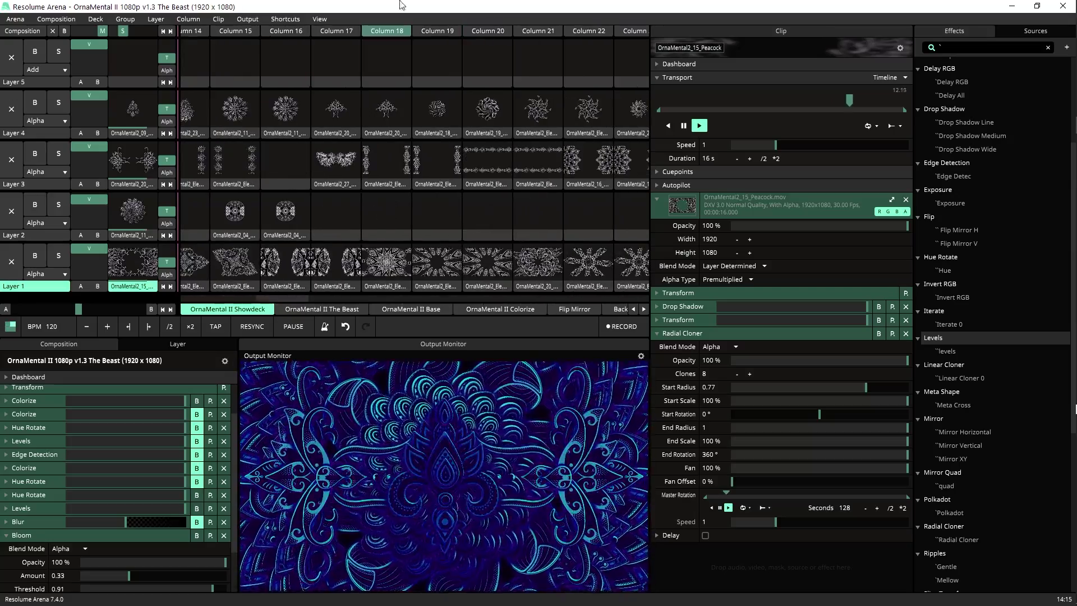
pyautogui.click(402, 32)
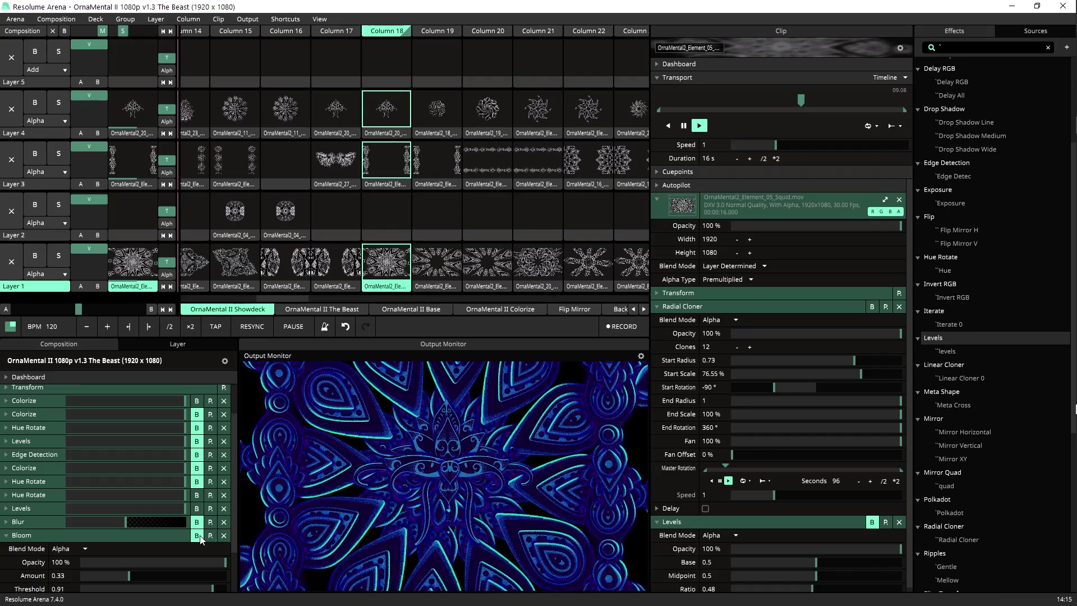
# Inspect the palettes of both composition Colorize effects and the Hue Rotate parameters.
pyautogui.scroll(2, 197, 495)
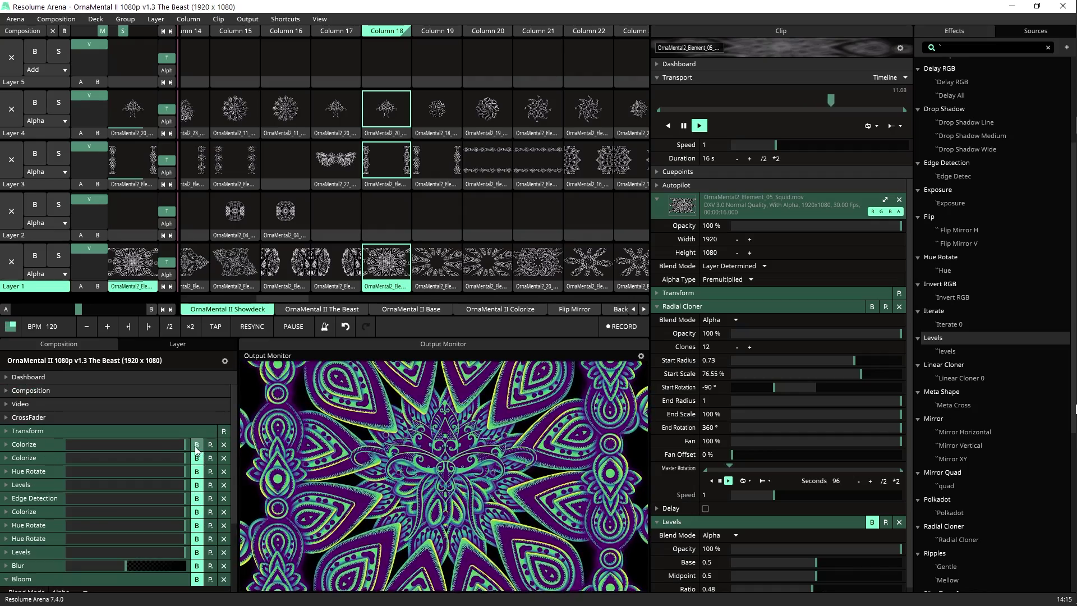
pyautogui.click(49, 443)
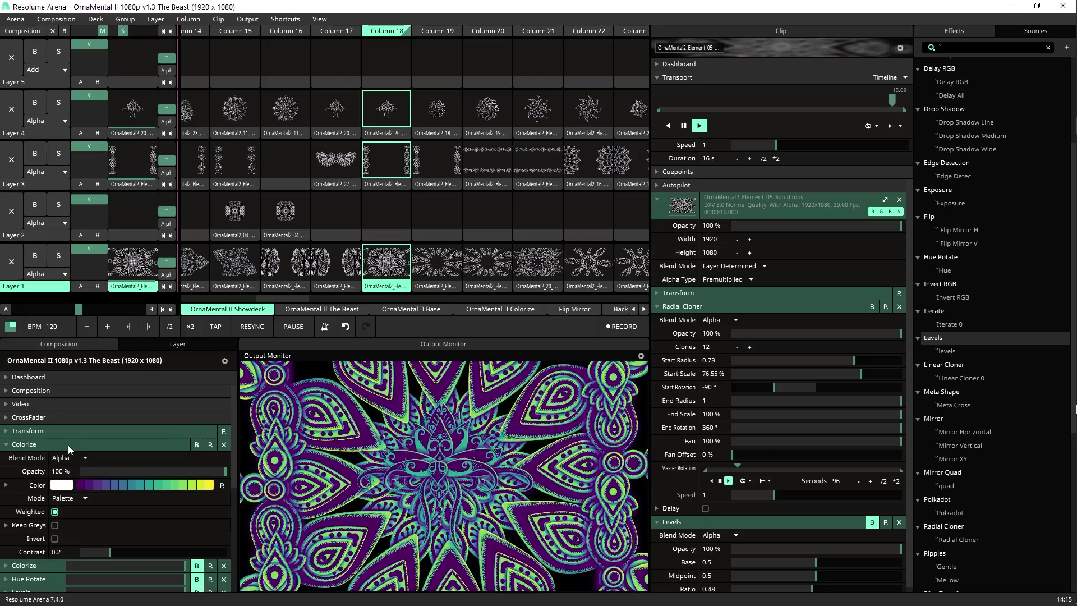
pyautogui.click(68, 444)
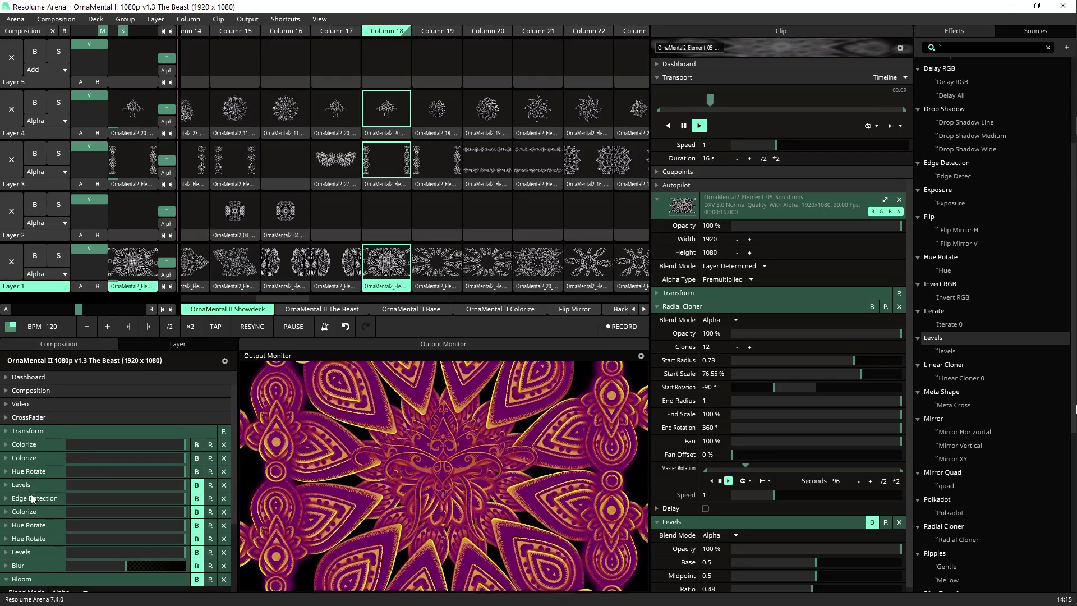
pyautogui.click(35, 459)
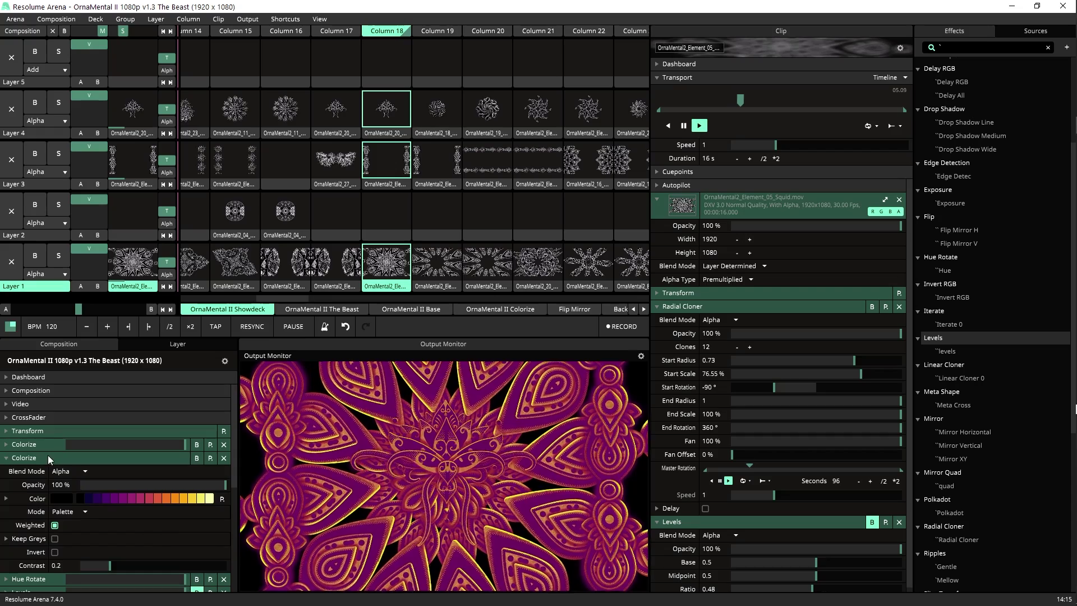
pyautogui.scroll(-3, 30, 561)
pyautogui.click(45, 492)
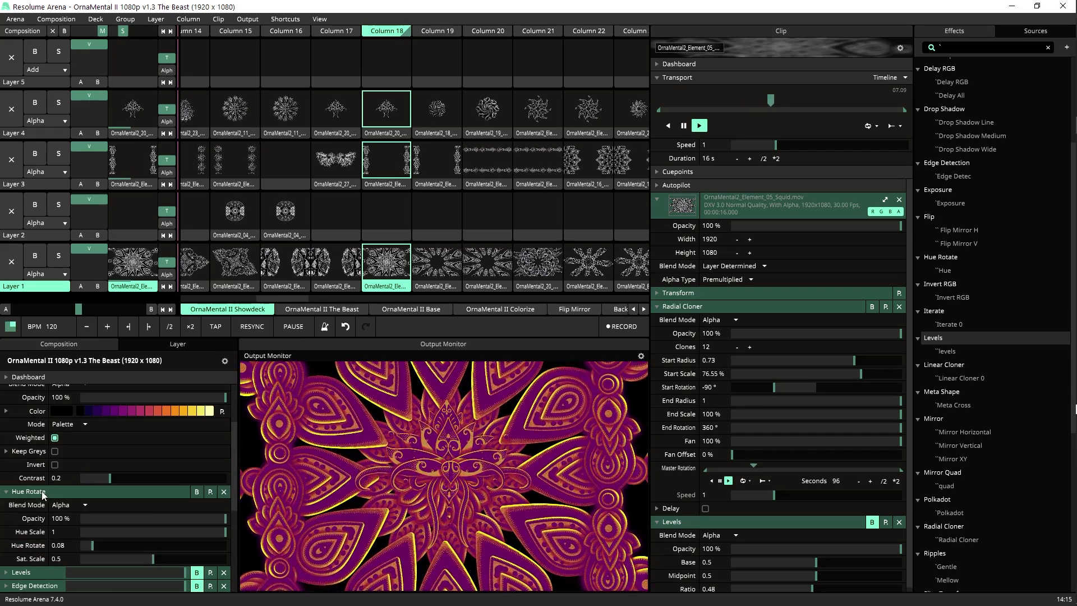
pyautogui.scroll(-2, 68, 521)
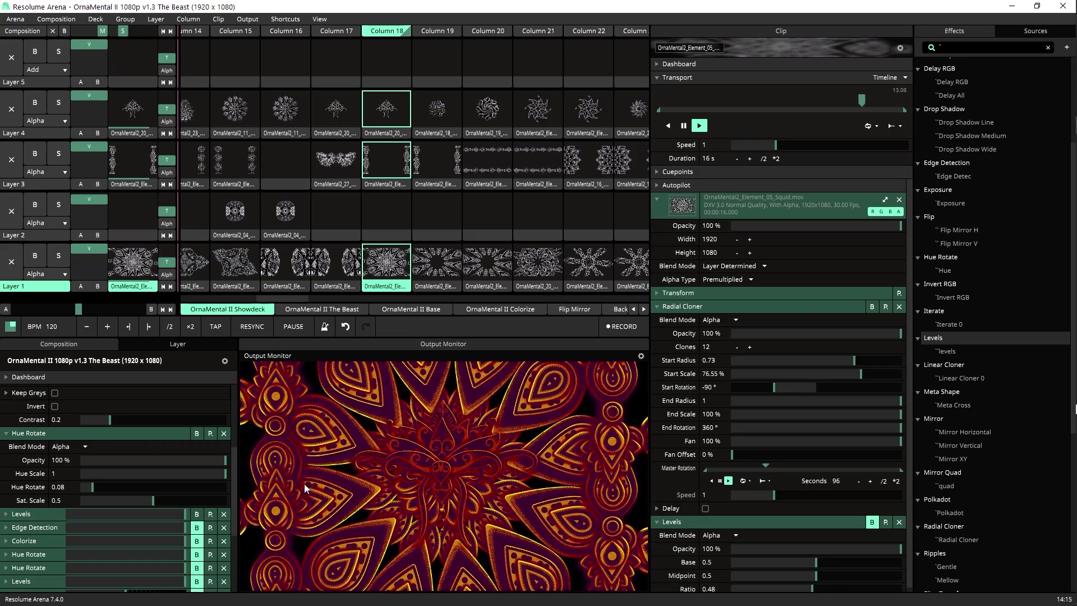
pyautogui.scroll(-5, 185, 479)
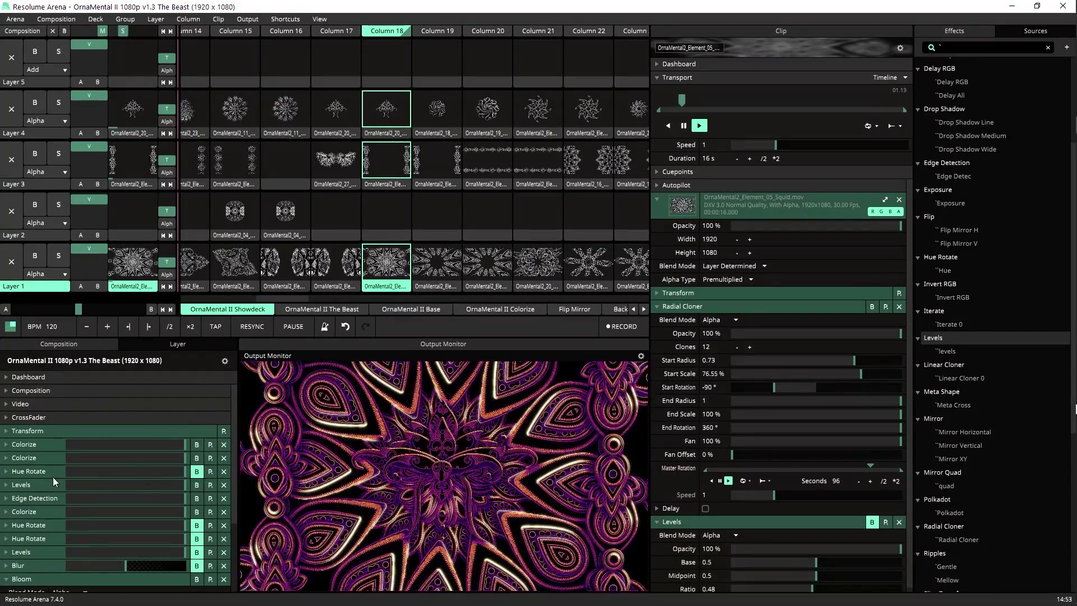
# Check the Edge Detection and lower Colorize settings, leaving both collapsed.
pyautogui.click(47, 497)
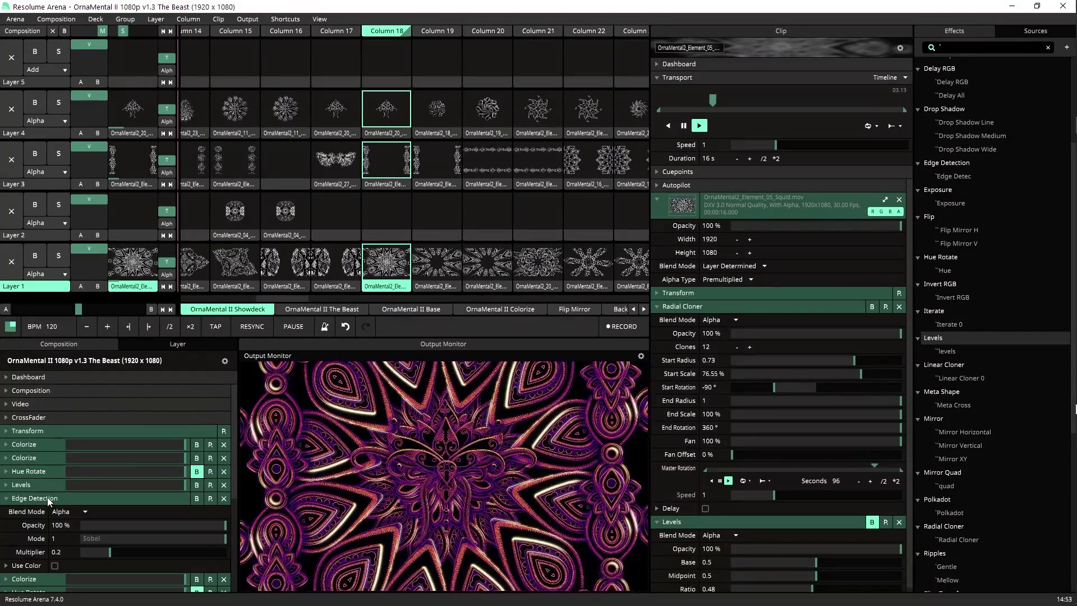
pyautogui.click(47, 497)
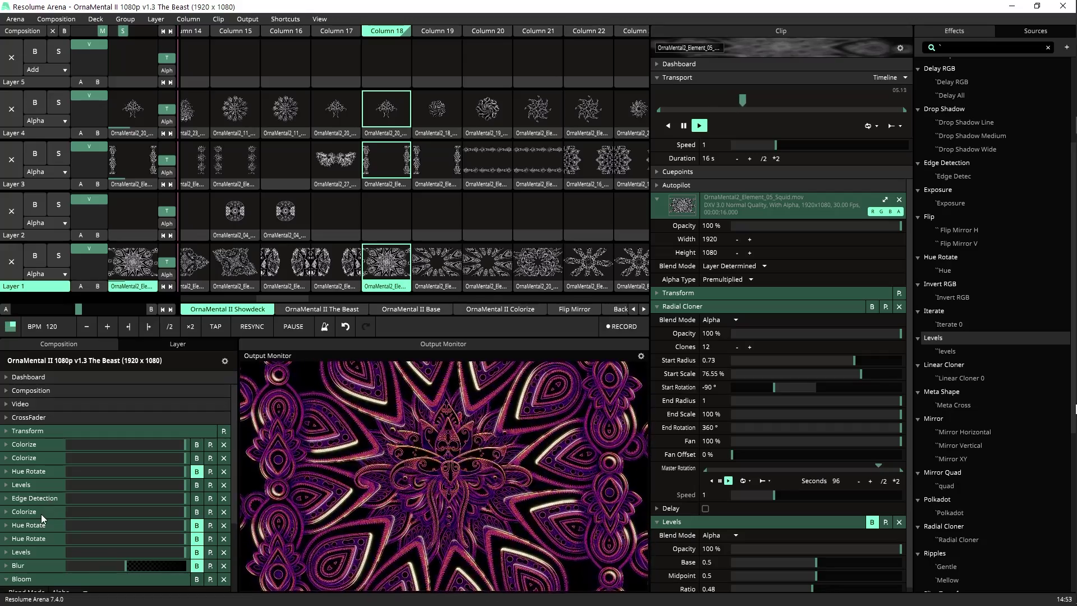
pyautogui.click(41, 512)
pyautogui.scroll(-2, 42, 513)
pyautogui.click(32, 453)
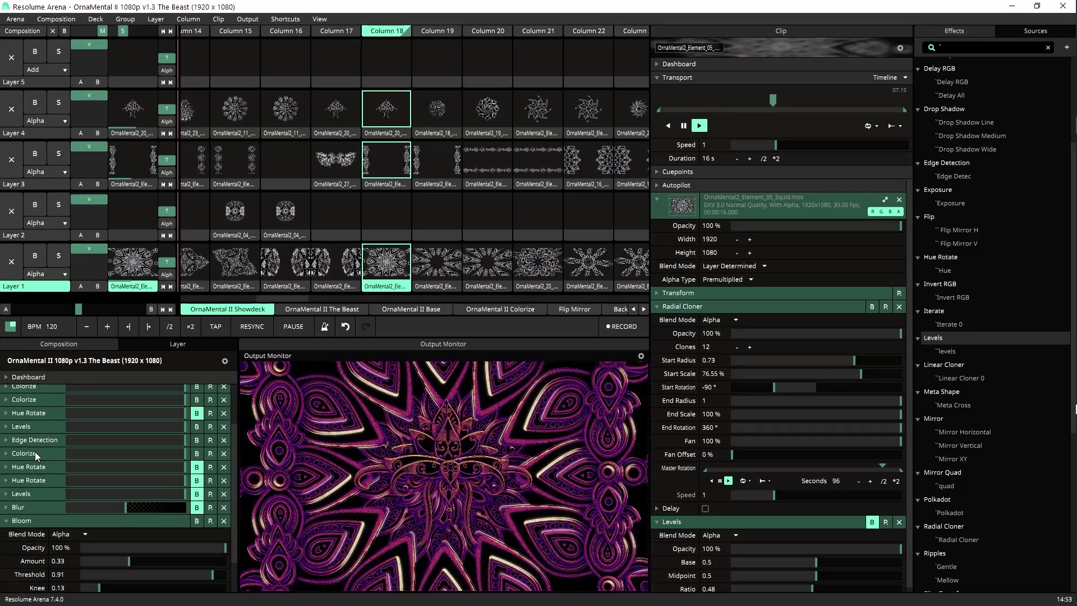
# Un-bypass the two later Hue Rotate effects so the mandala turns deep blue.
pyautogui.scroll(-2, 36, 482)
pyautogui.scroll(4, 41, 483)
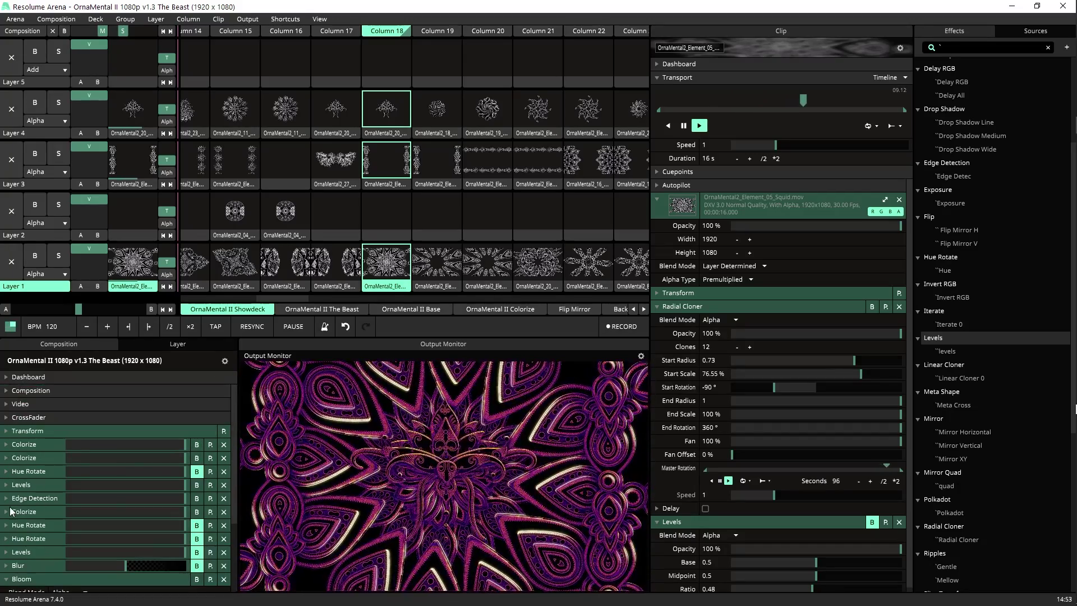
pyautogui.scroll(-2, 199, 513)
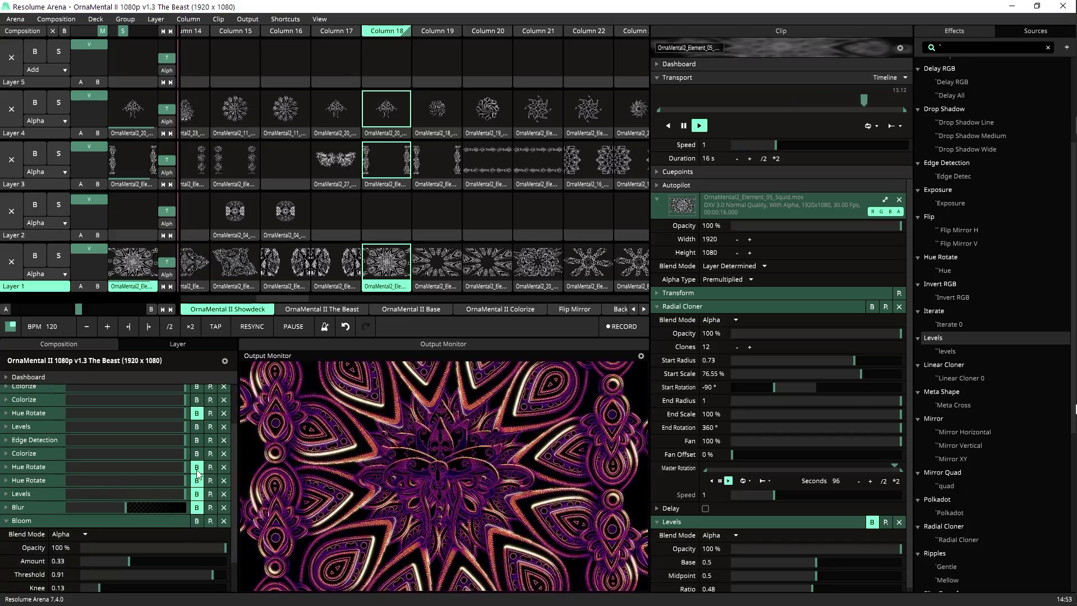
pyautogui.click(197, 467)
pyautogui.click(196, 481)
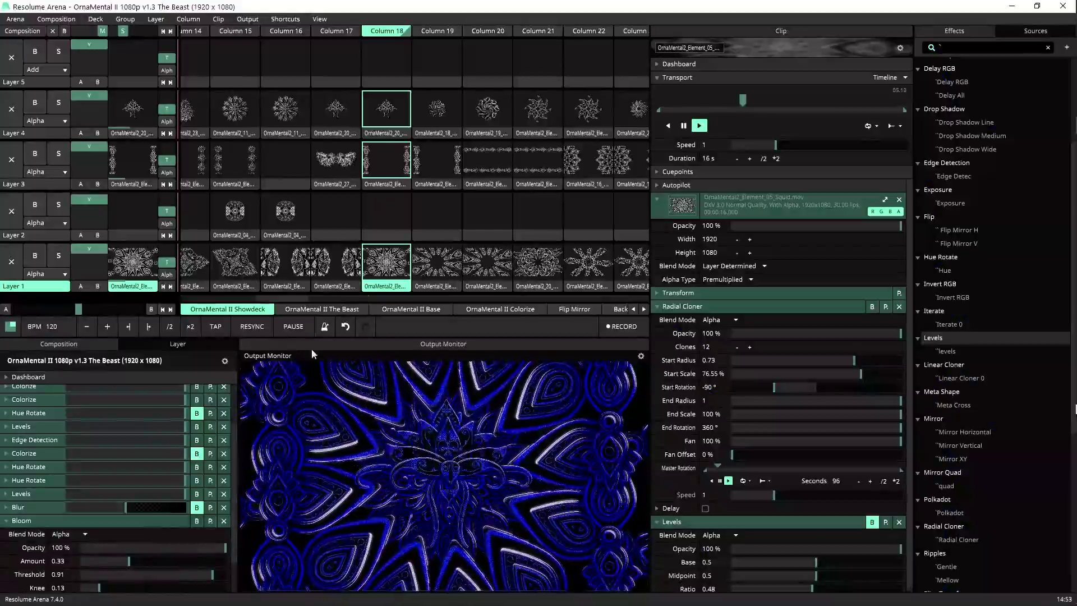
# Trigger the column 32 Drip clips on all layers and bypass the composition's Levels and Bloom effects.
pyautogui.moveTo(286, 298); pyautogui.dragTo(361, 292)
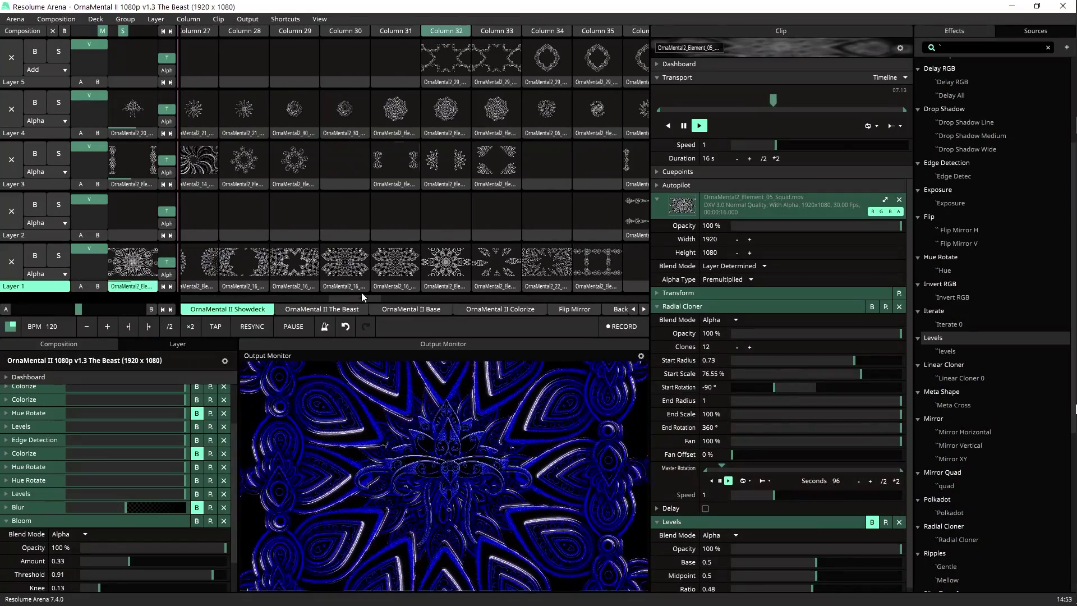
pyautogui.click(444, 30)
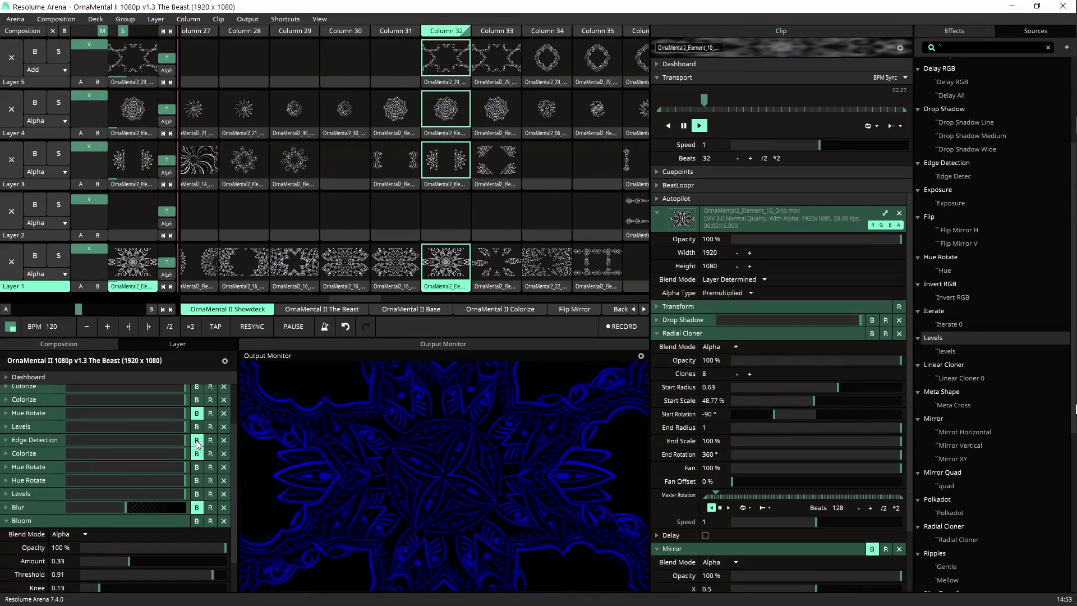
pyautogui.click(197, 494)
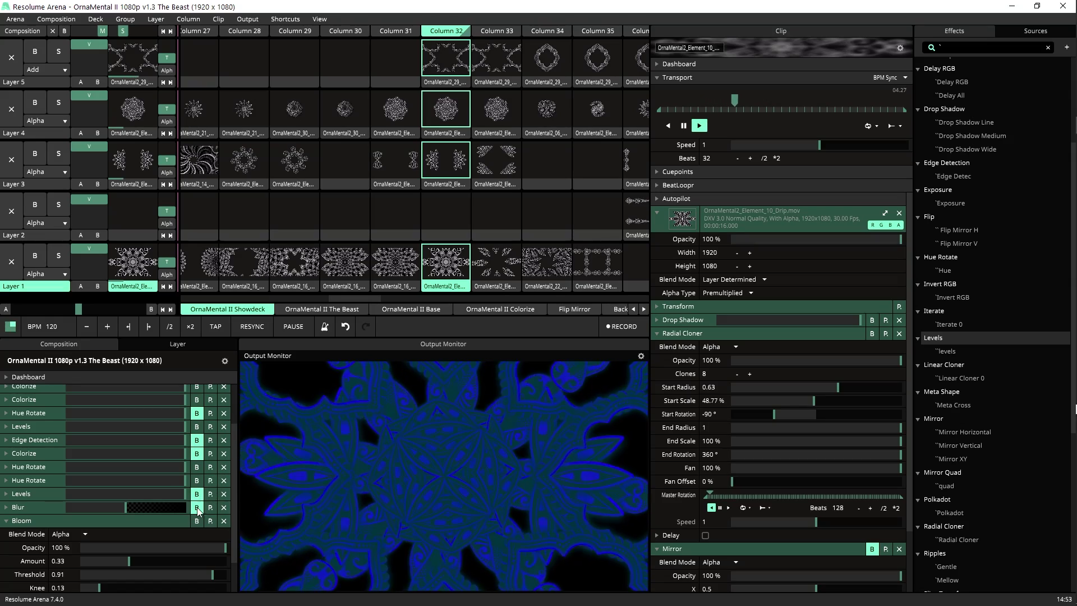
pyautogui.click(197, 522)
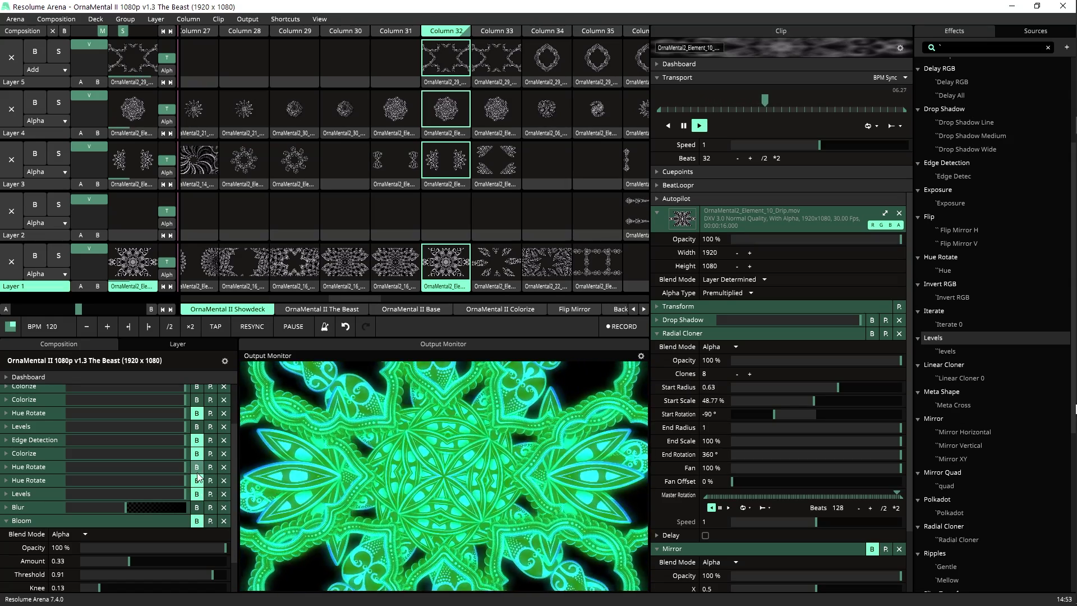
pyautogui.scroll(2, 196, 429)
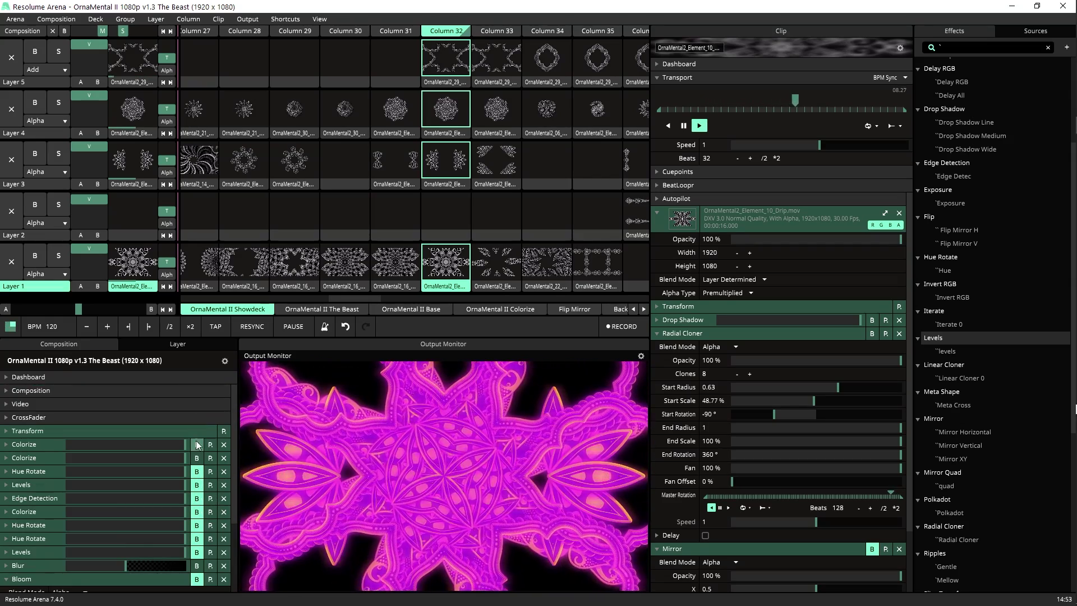
pyautogui.scroll(-3, 197, 453)
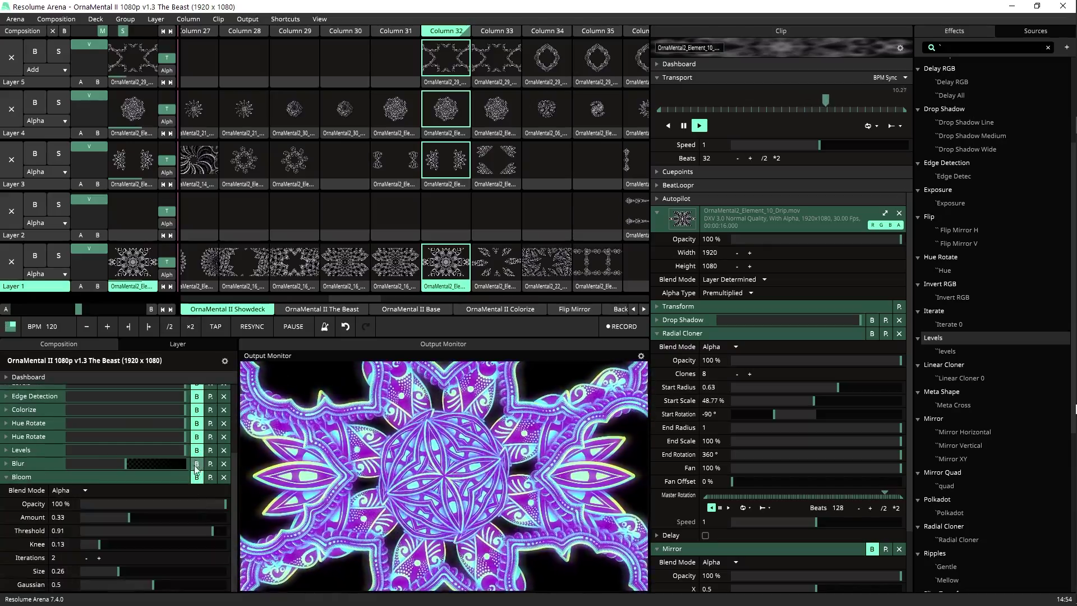